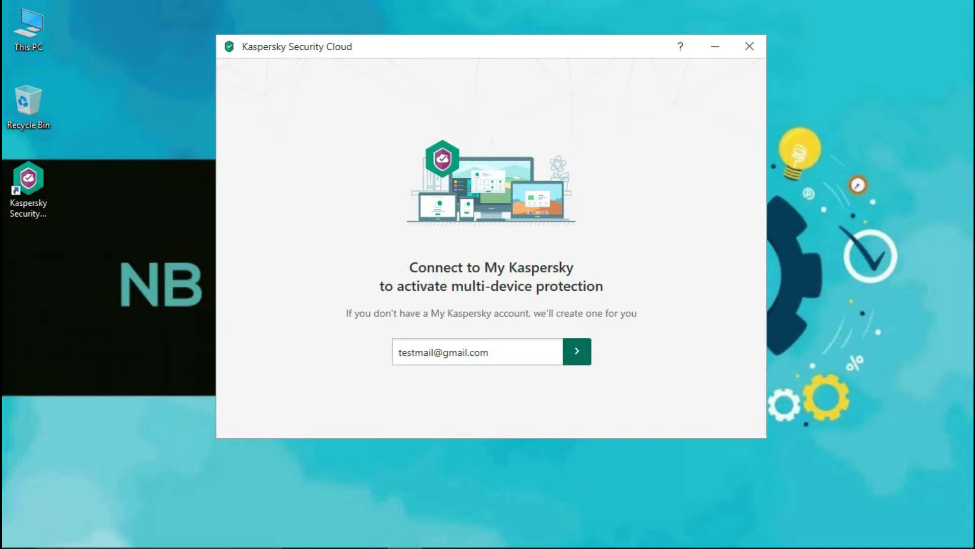
Step: Replace the pre-filled e-mail with the account's e-mail address and submit it to My Kaspersky
key(ctrl+a)
key(BackSpace)
text(kasper)
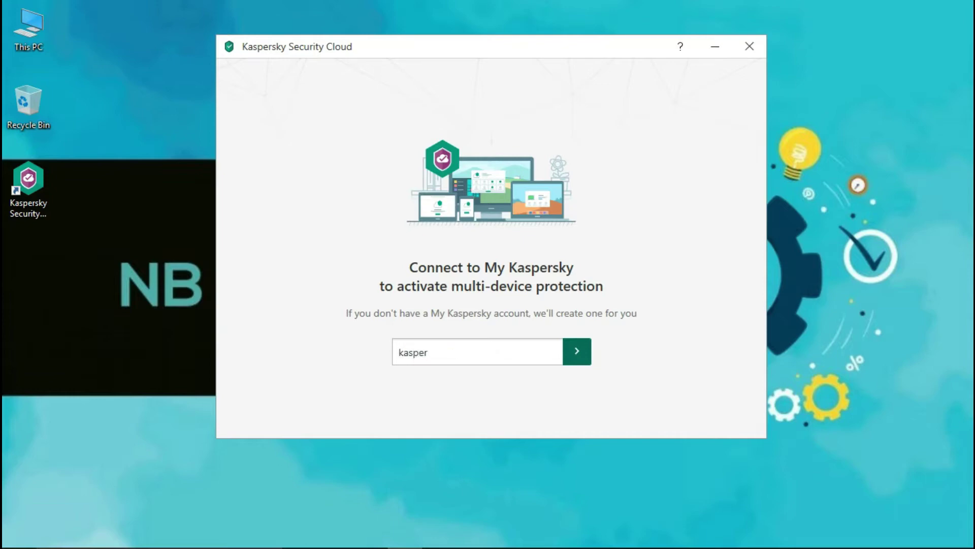
text(test@gmail.com)
key(Return)
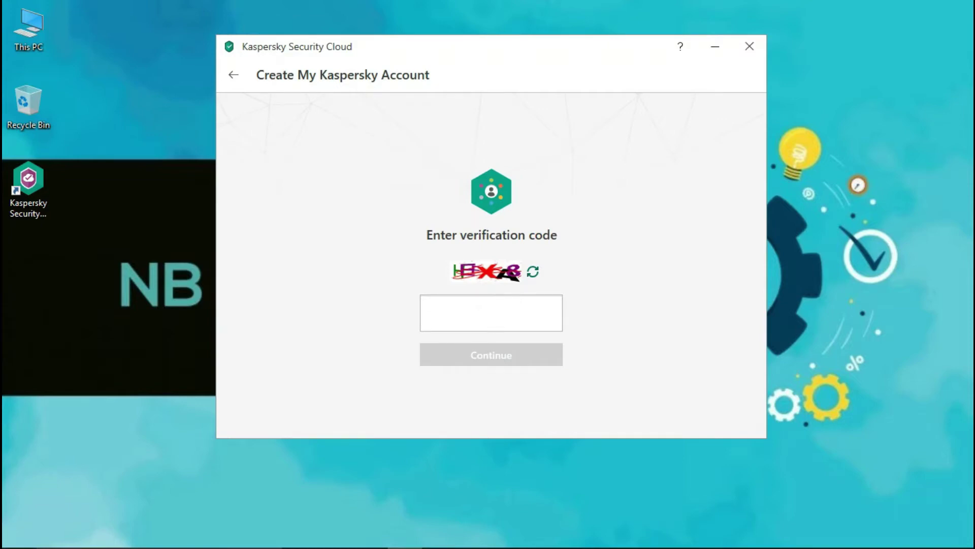
Step: Enter the picture's verification code, fix its misread first character, and decline marketing offers
text(IE)
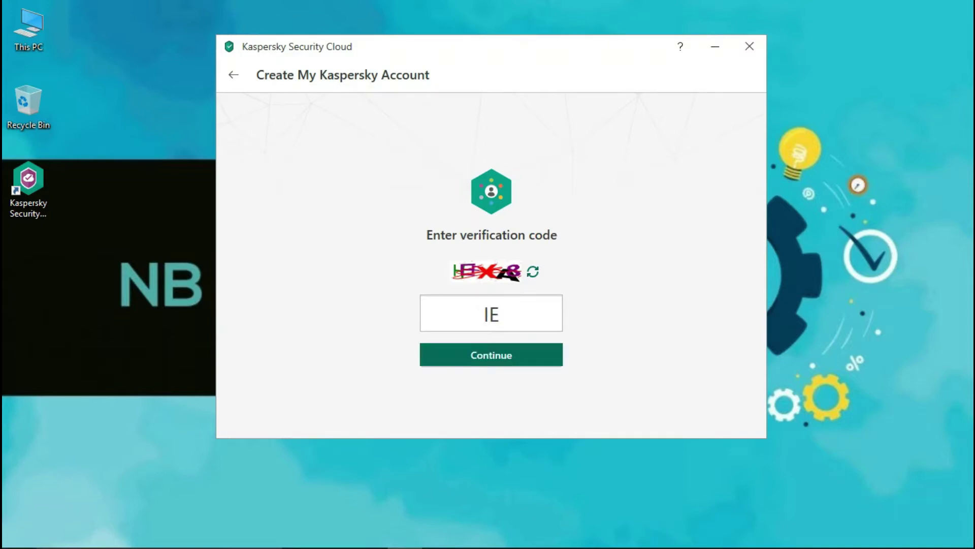
text(XA8)
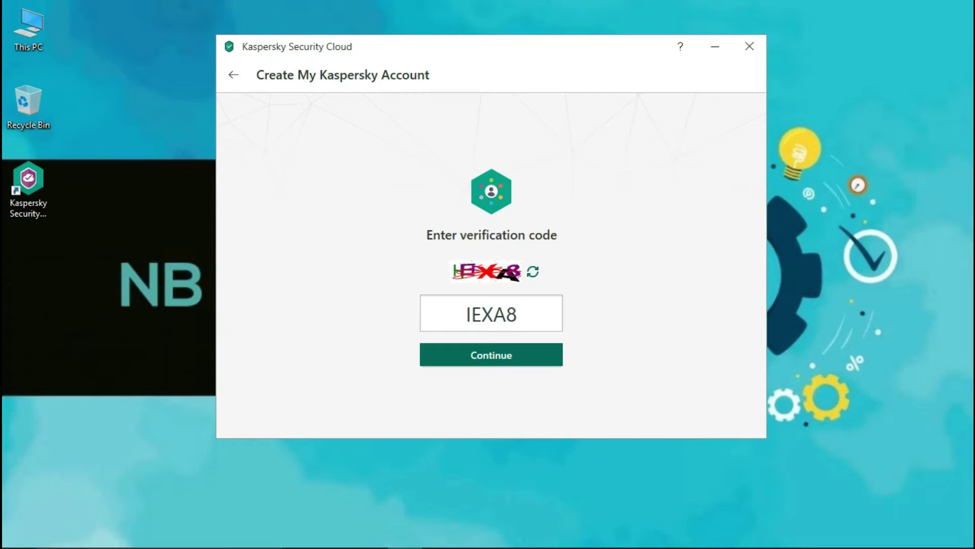
key(Left)
key(Left)
key(Left)
key(Left)
key(BackSpace)
text(H)
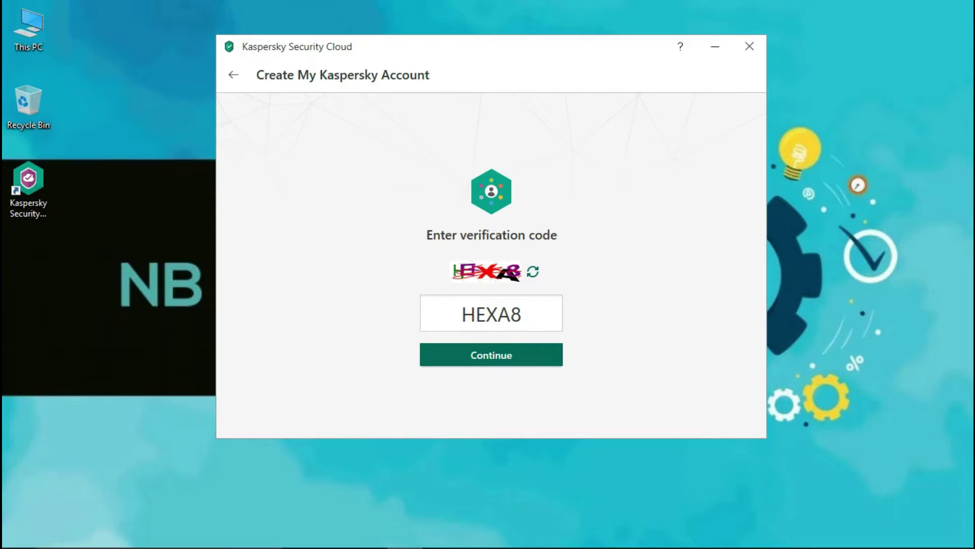
click(319, 324)
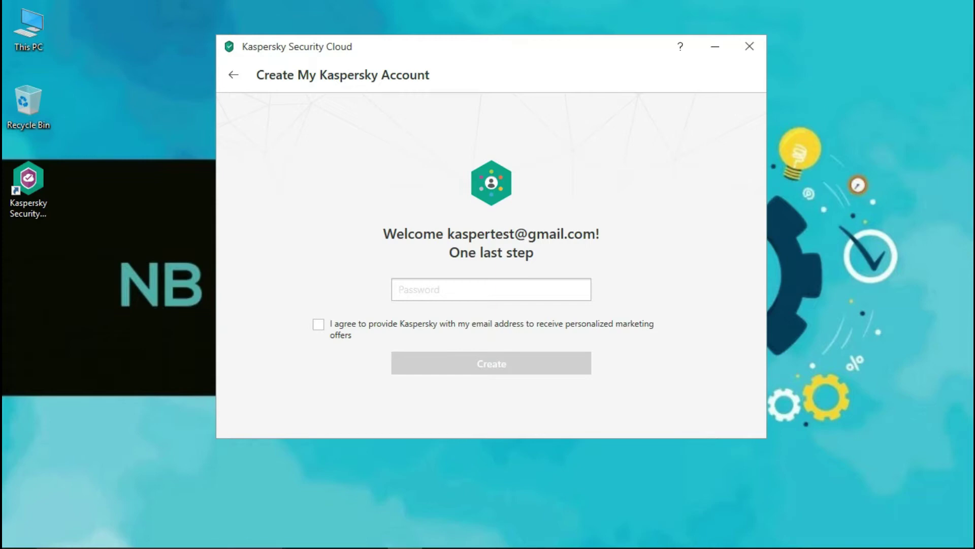
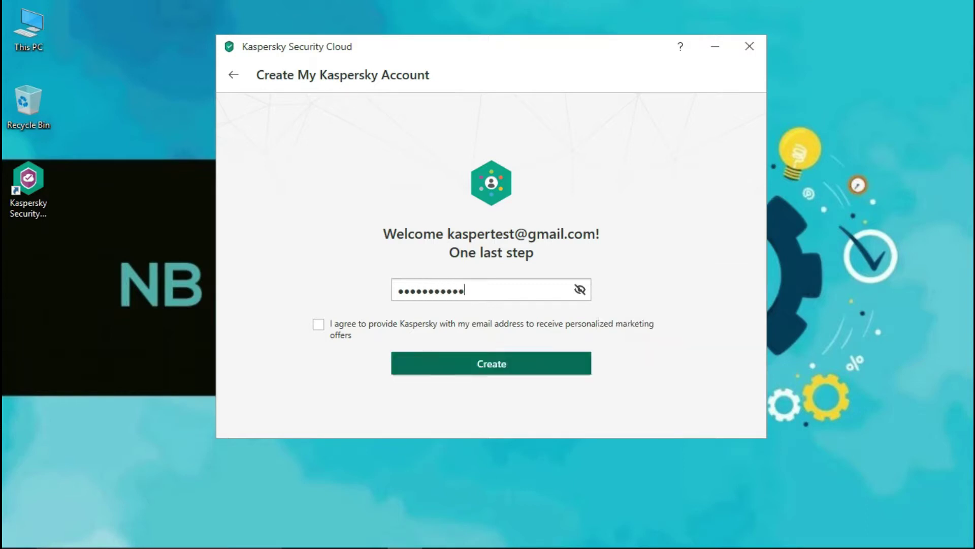
Step: Enter a strong account password and submit it to create the My Kaspersky account
key(Return)
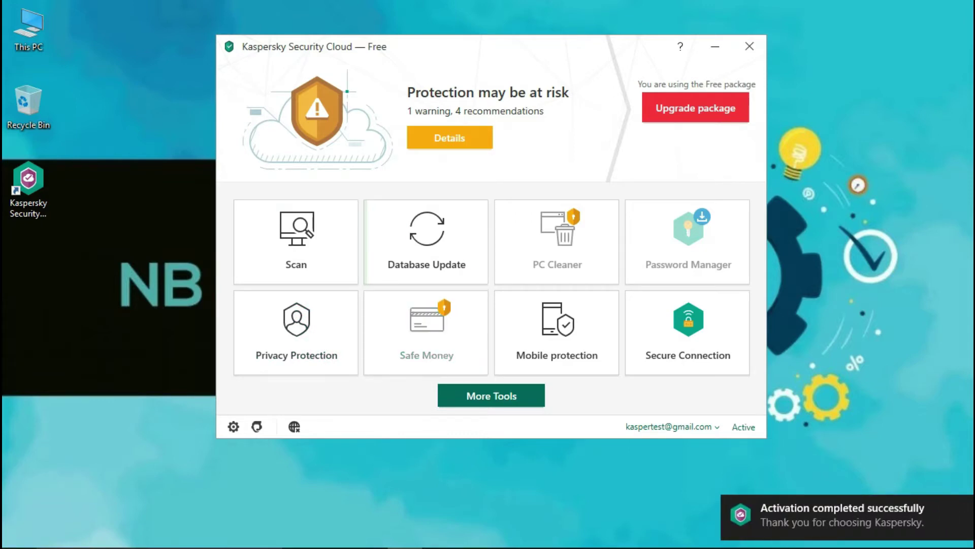
Step: Drag the Kaspersky Security Cloud window slightly by its title bar
drag(508, 52, 515, 28)
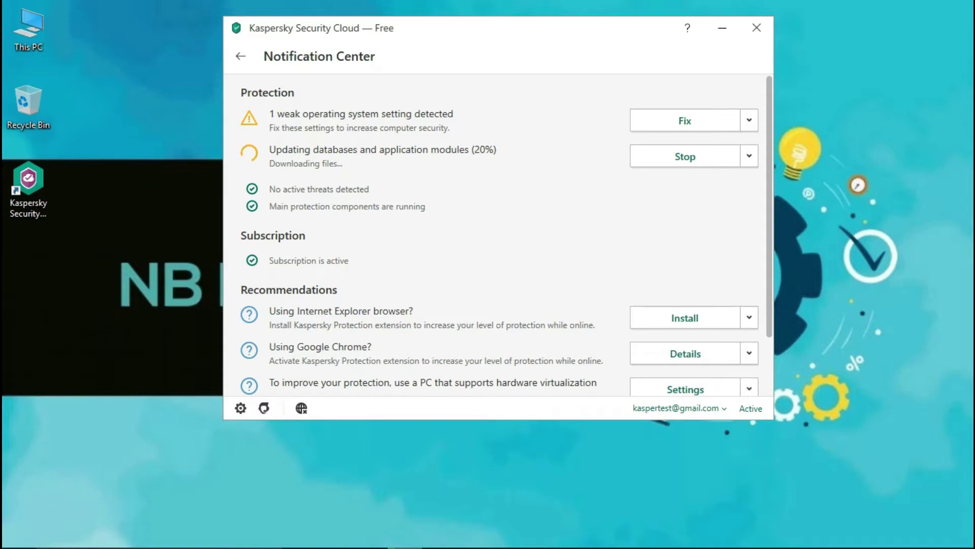
Step: Scroll down and back up through the Notification Center list, then go back to the dashboard
scroll(506, 234, down, 2)
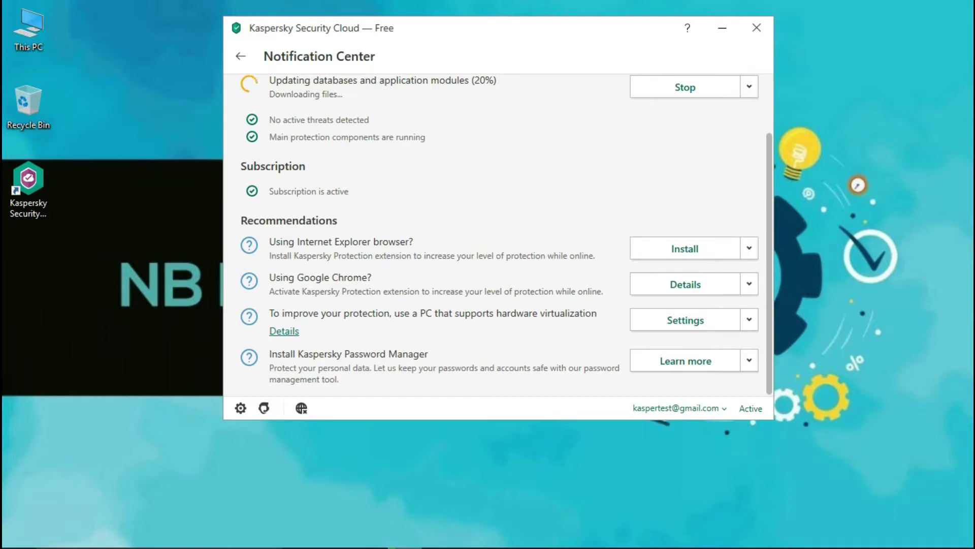
scroll(506, 234, up, 2)
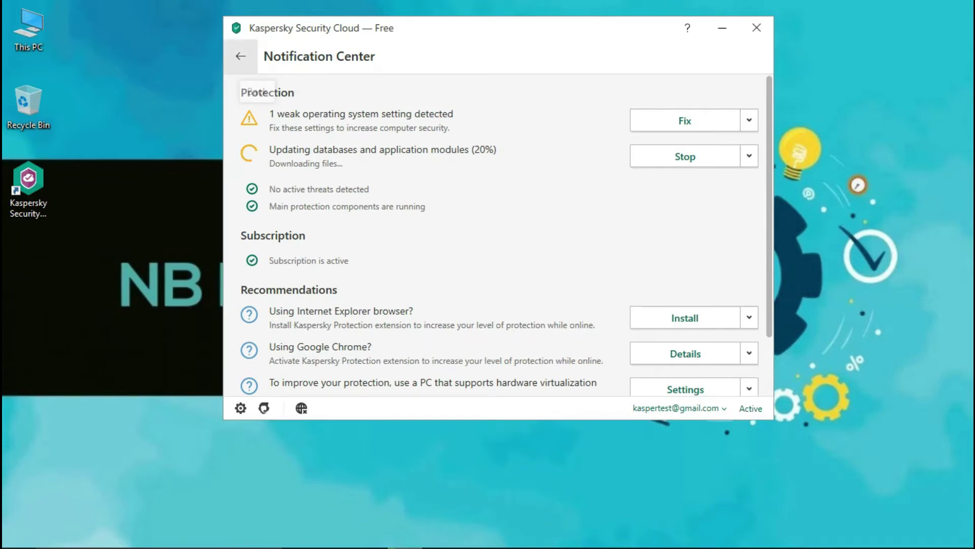
click(241, 56)
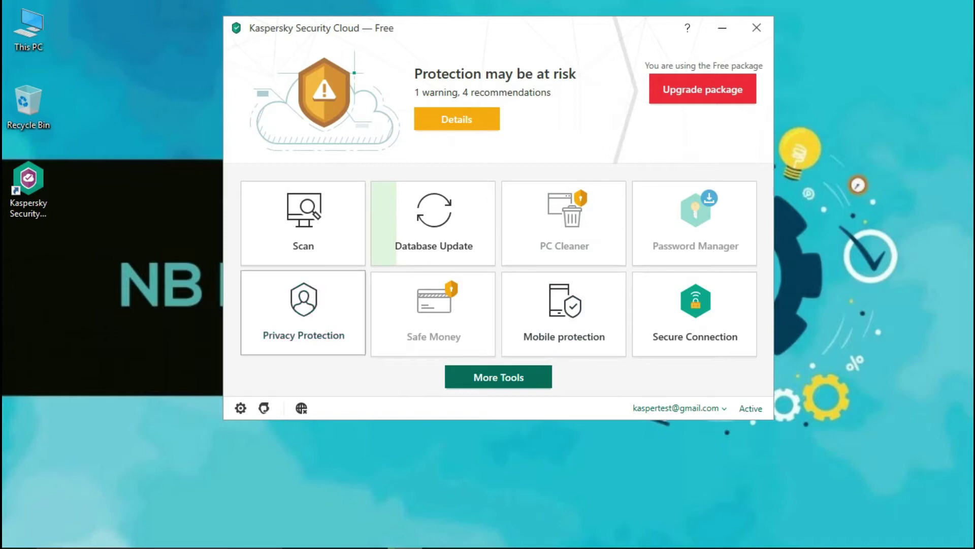
Step: Open Privacy Protection, dismiss the Webcam Protection upgrade offer, scroll its features, and return
click(304, 312)
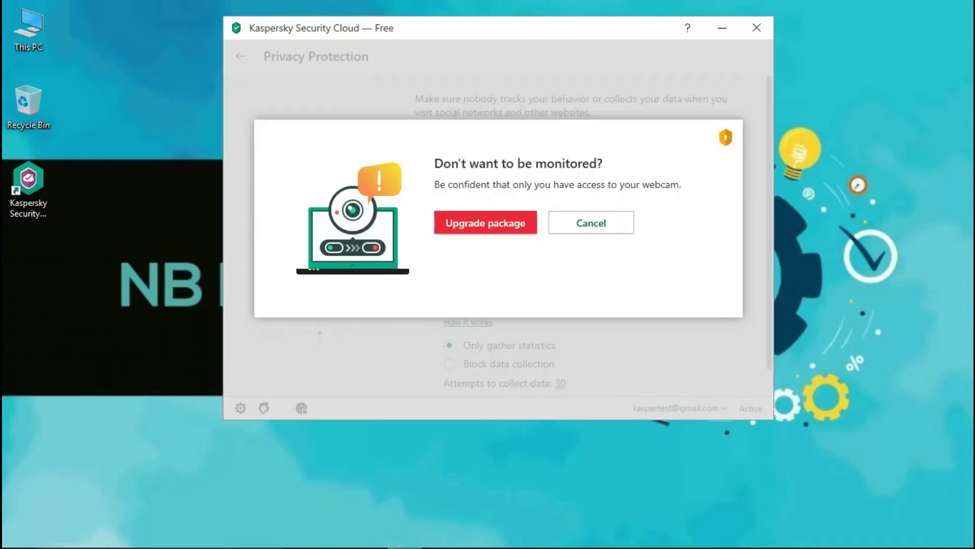
key(Escape)
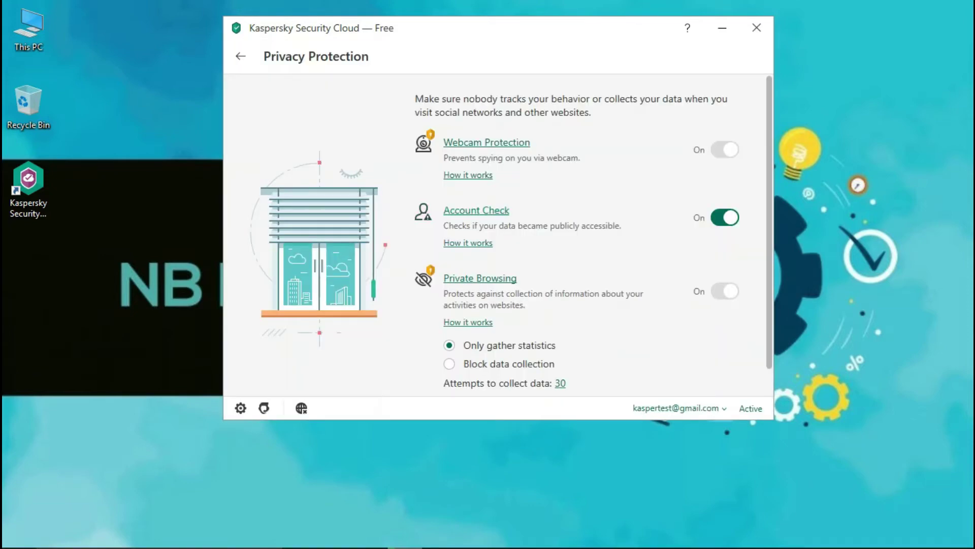
scroll(498, 234, down, 1)
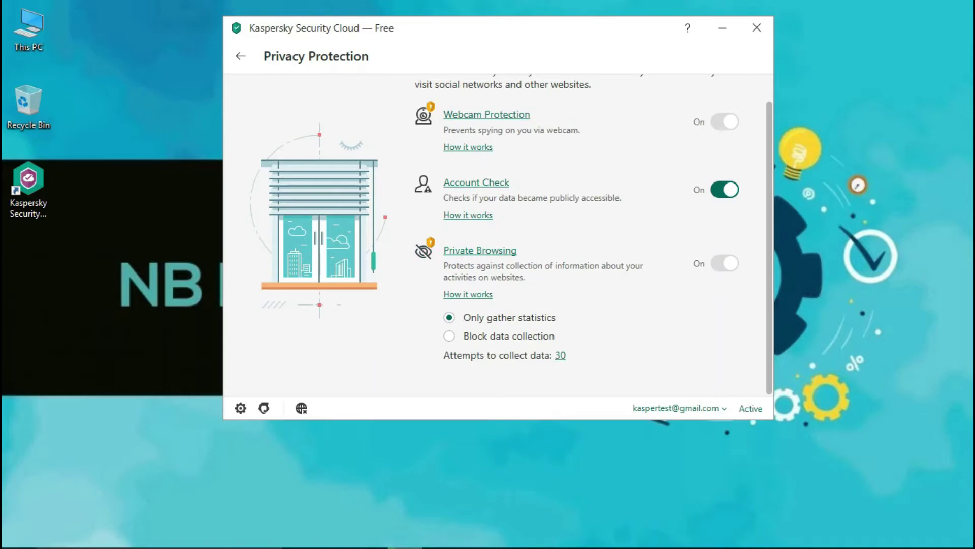
click(241, 56)
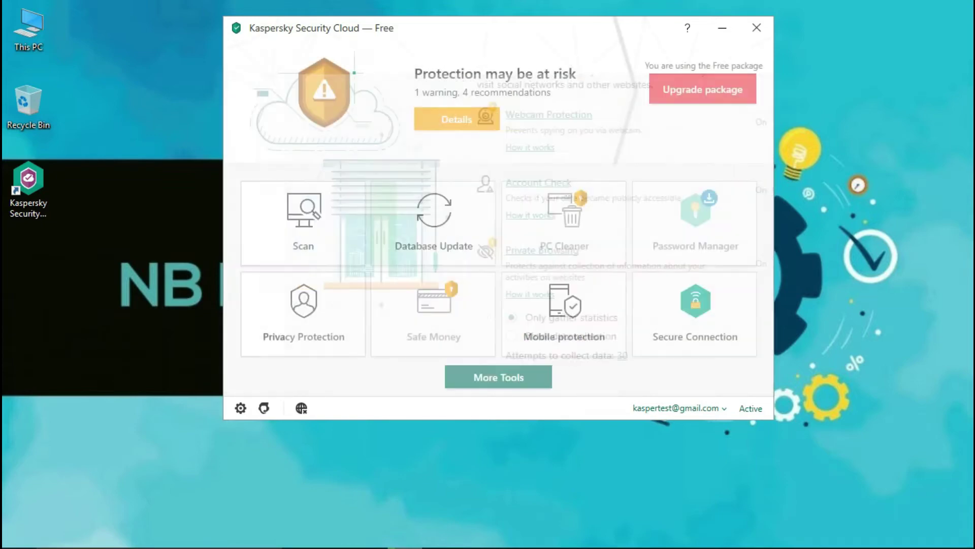
Step: View the Mobile protection QR code page, go back, and open Secure Connection
click(564, 305)
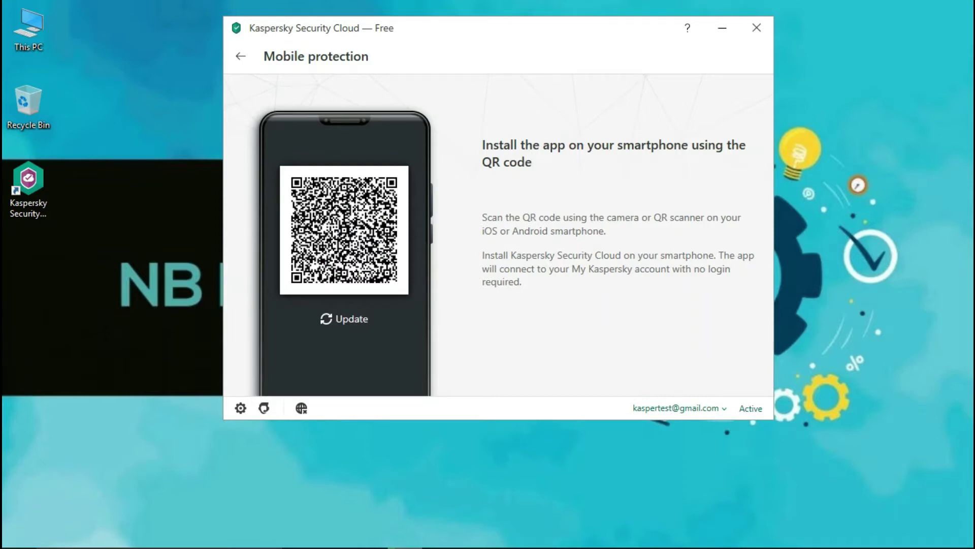
click(241, 56)
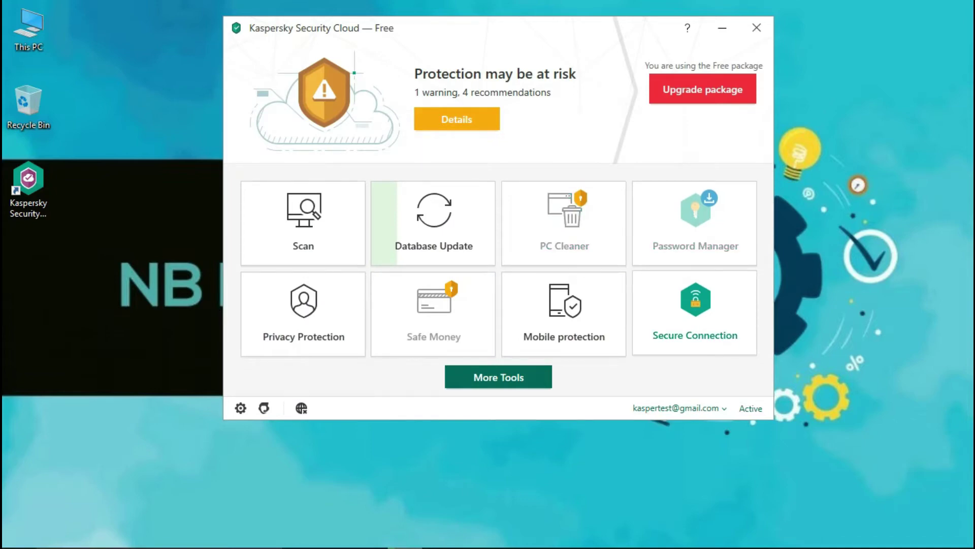
click(695, 312)
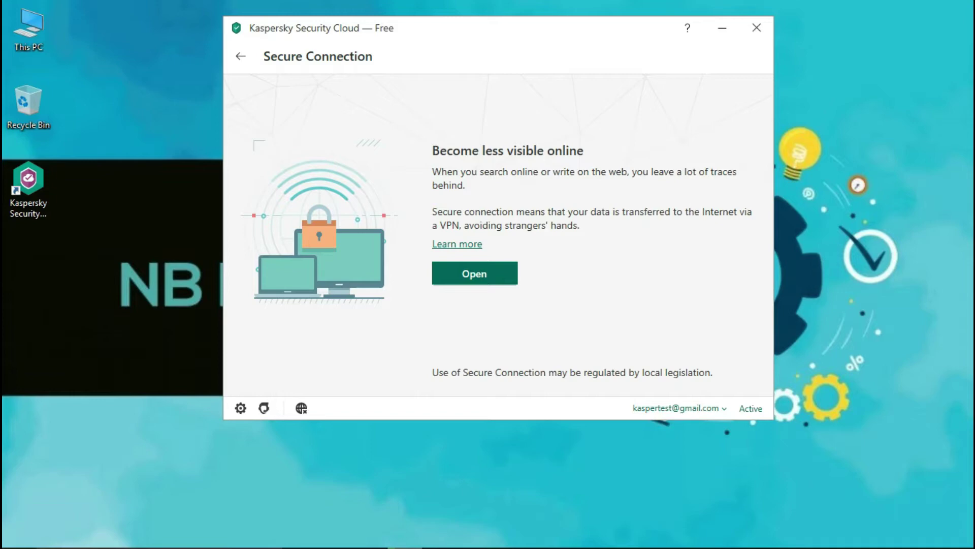
Step: Return from Secure Connection to the dashboard and open the Scan page
click(241, 55)
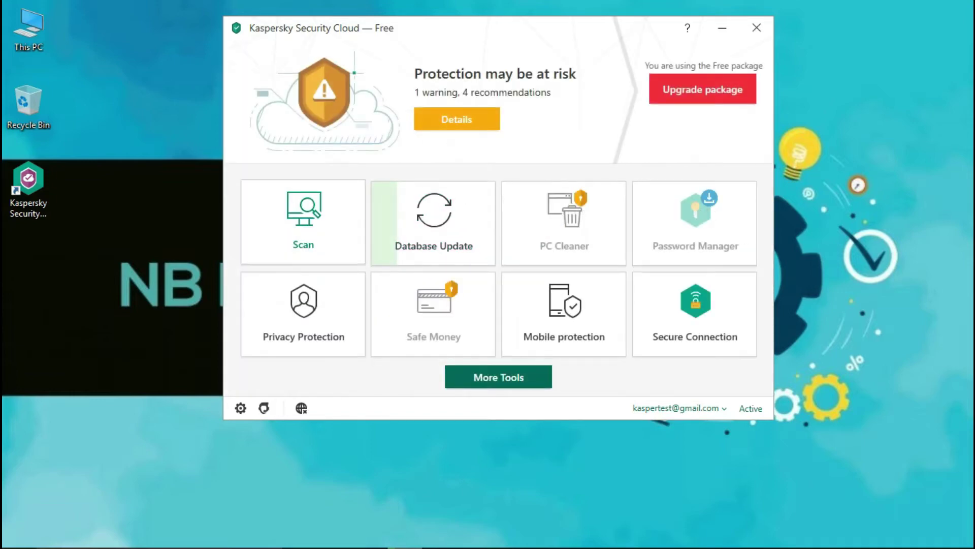
click(303, 222)
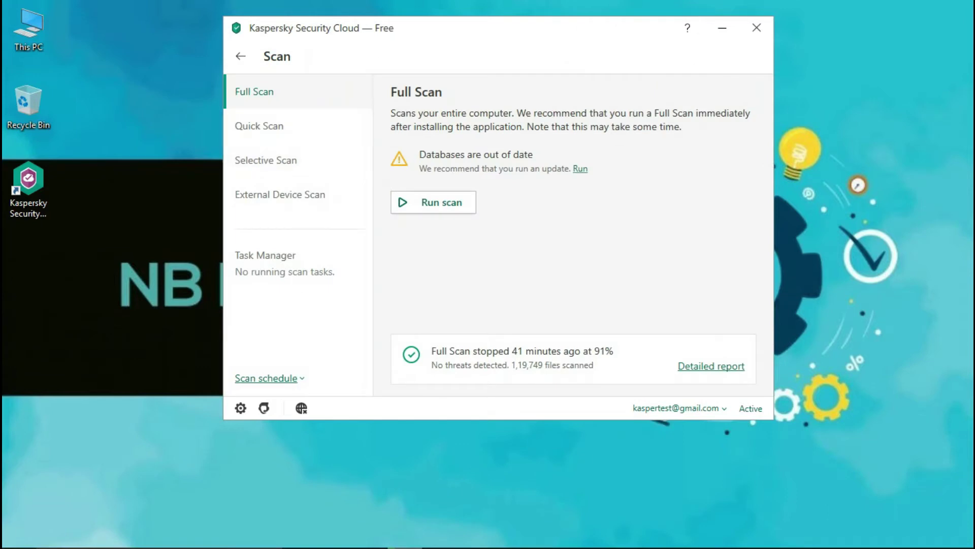
Step: View the Quick Scan and Selective Scan details in the Scan page list
click(259, 125)
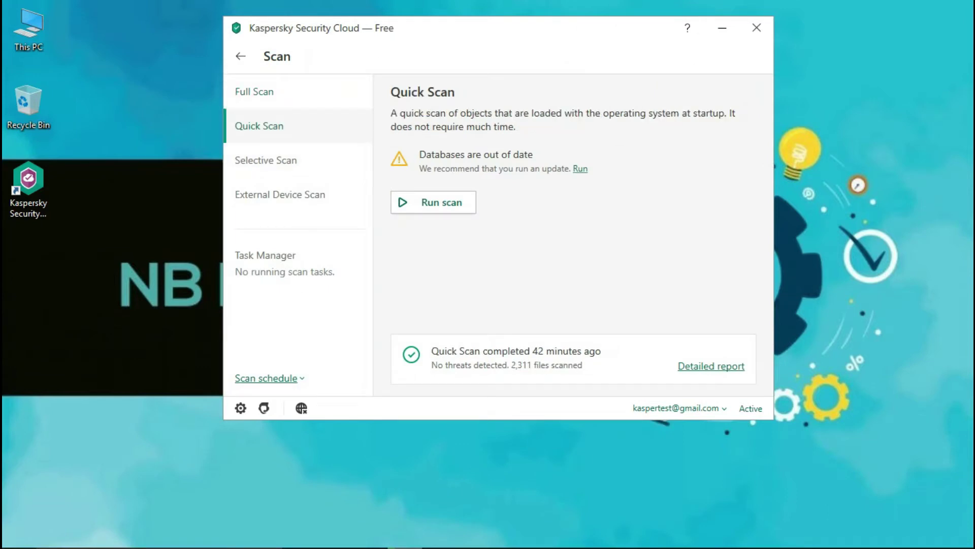
click(265, 160)
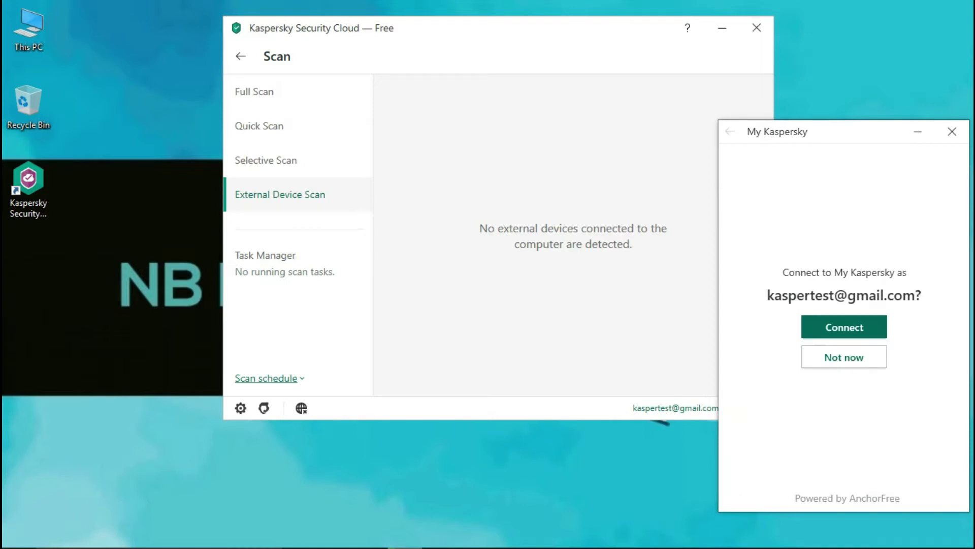
Step: Connect to My Kaspersky, toggle the Secure Connection VPN on and off, then close its window
key(Return)
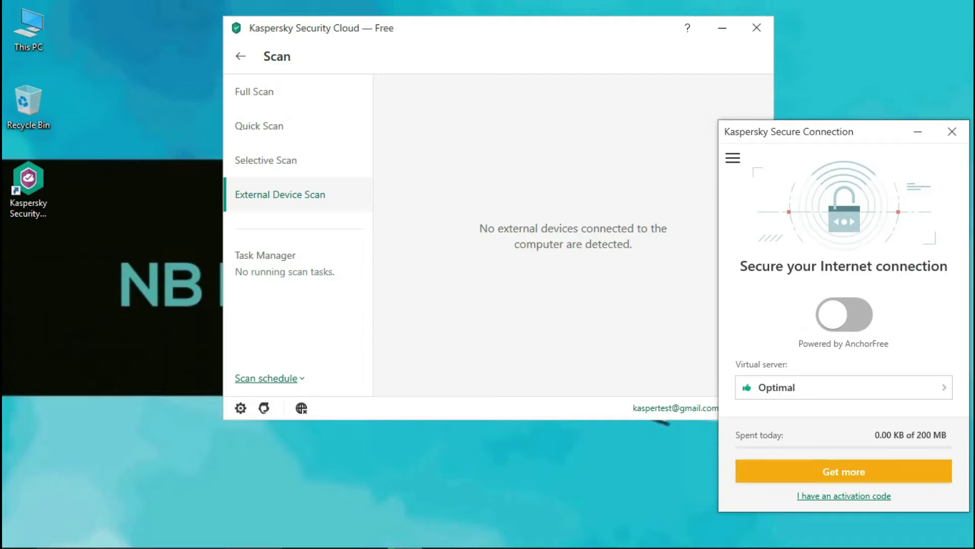
key(space)
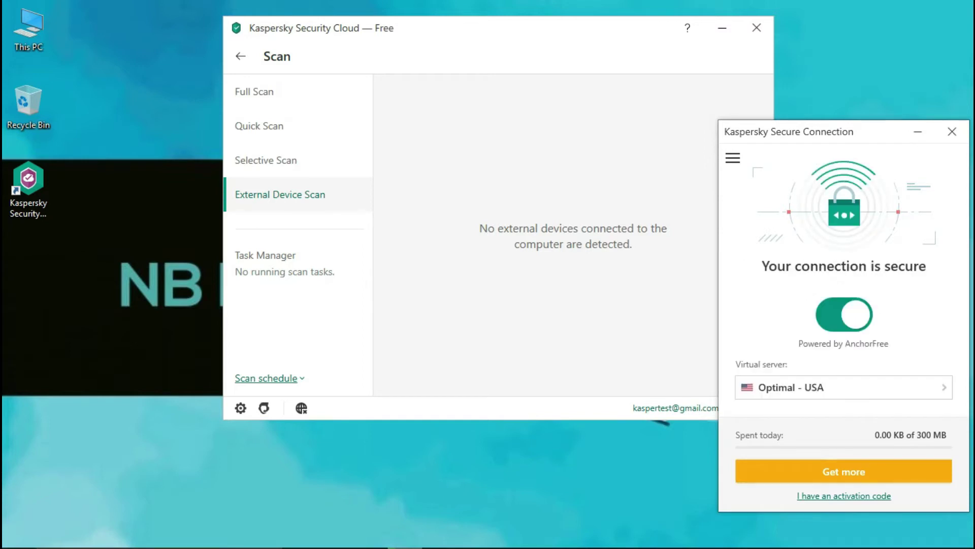
key(space)
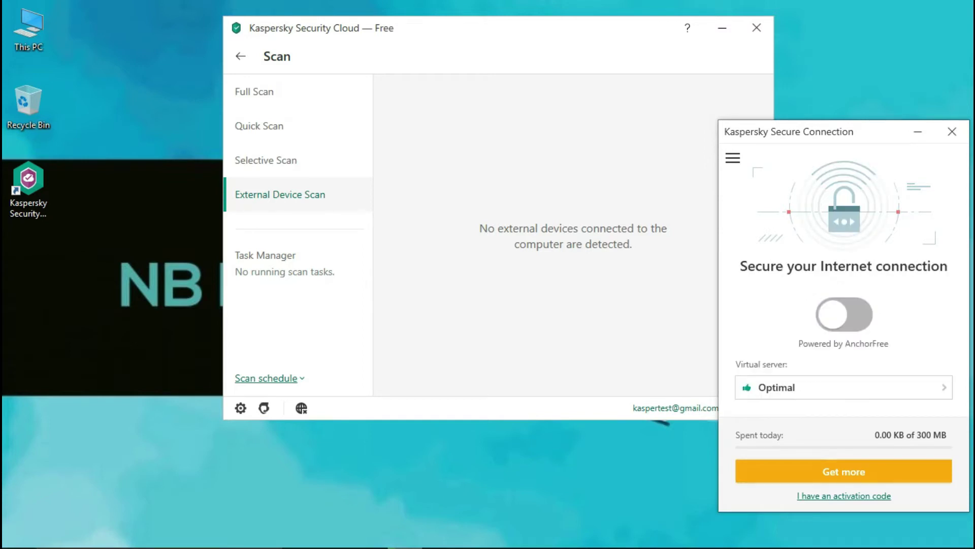
click(952, 131)
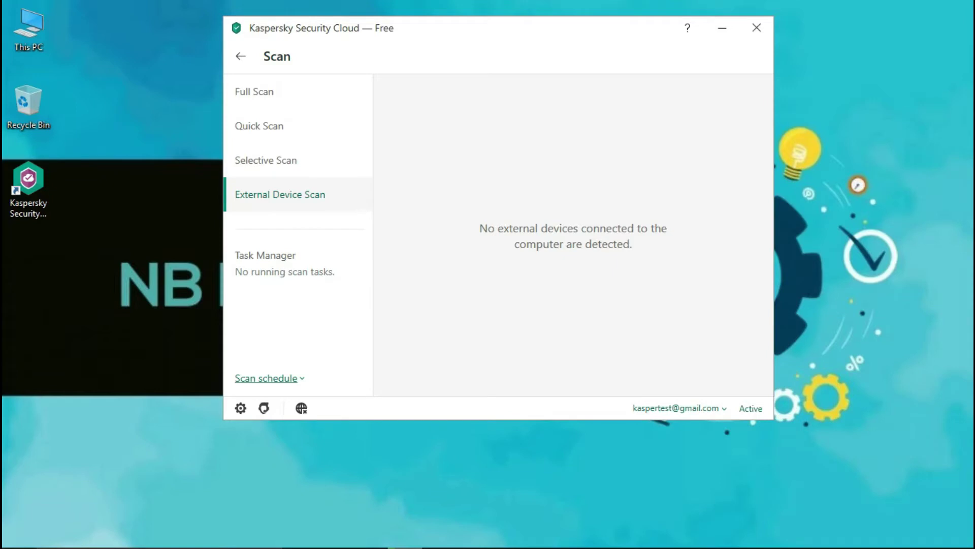
Step: Check running and recent scans in Task Manager, then go back to the main dashboard
click(265, 262)
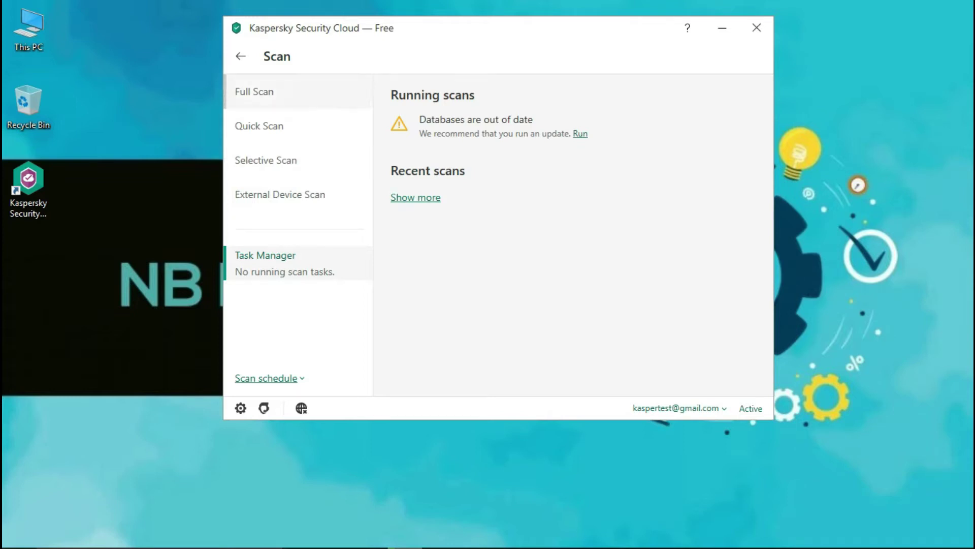
click(240, 56)
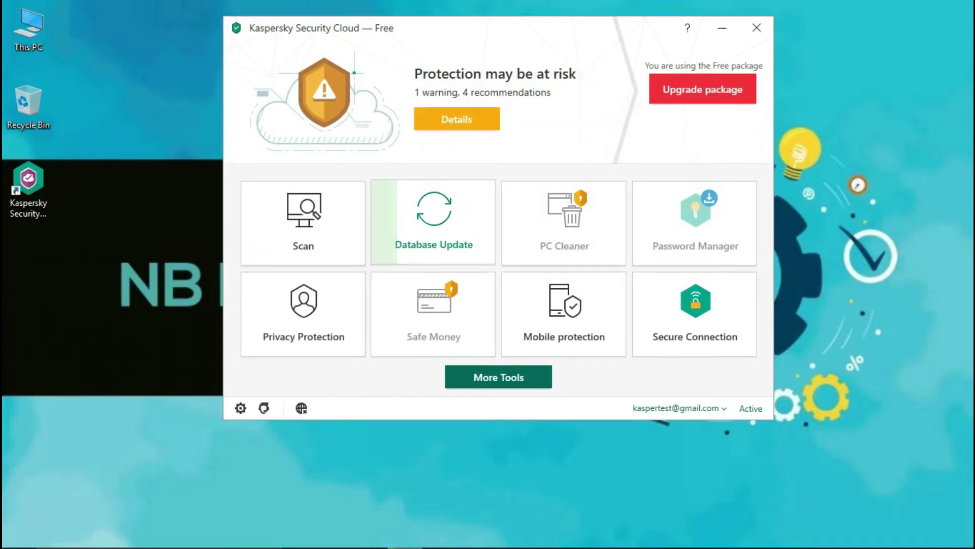
Step: Start the antivirus database update from its tile and return home while it downloads
click(433, 222)
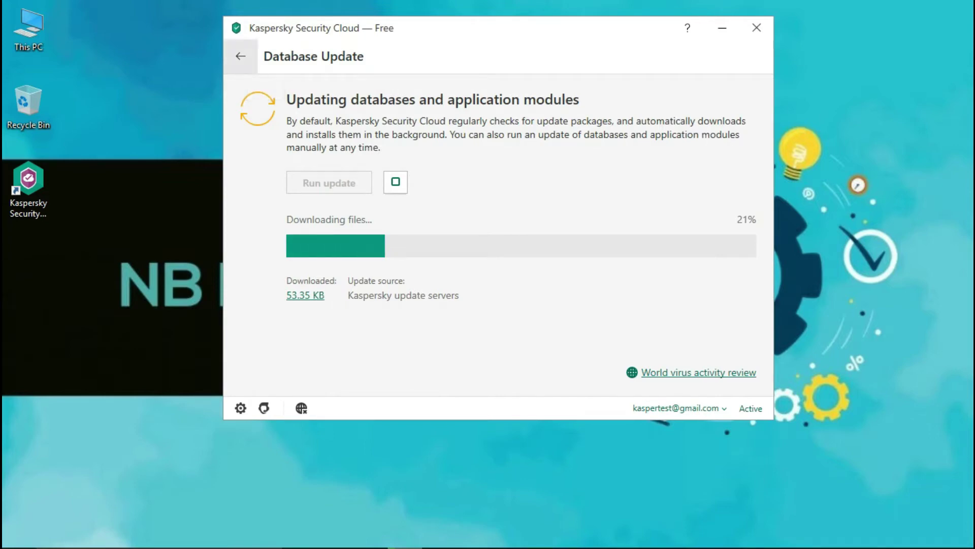
key(Escape)
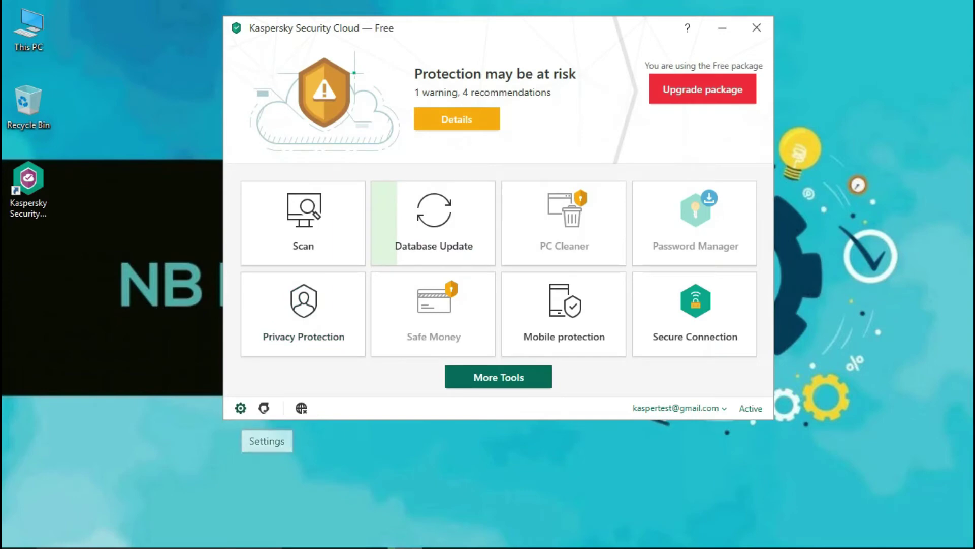
Step: In Protection settings, turn File Anti-Virus off, confirm the warning, then re-enable it
click(241, 408)
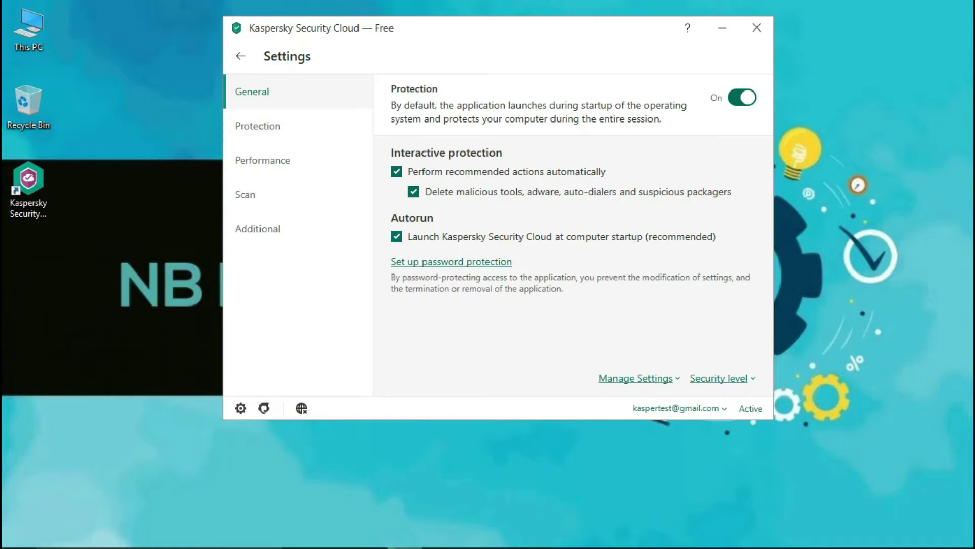
click(257, 126)
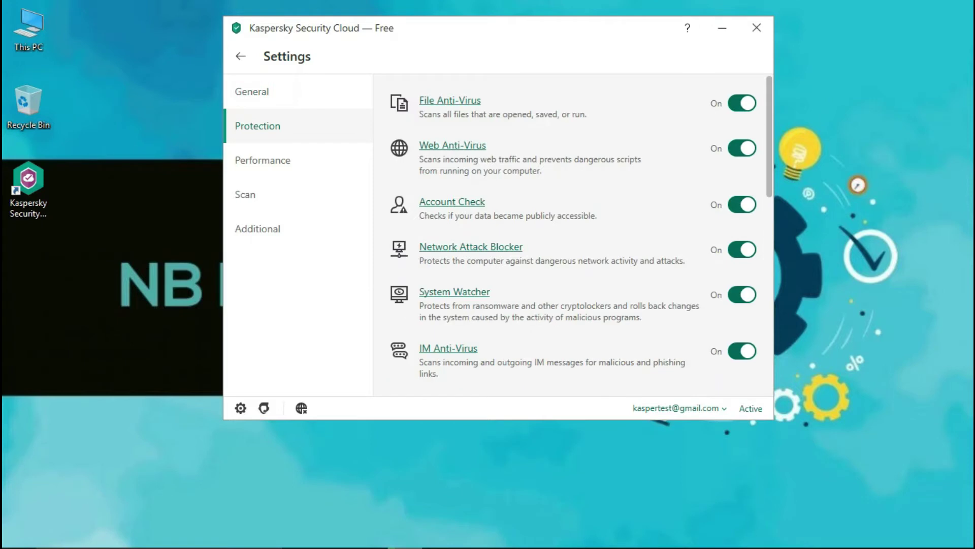
click(743, 103)
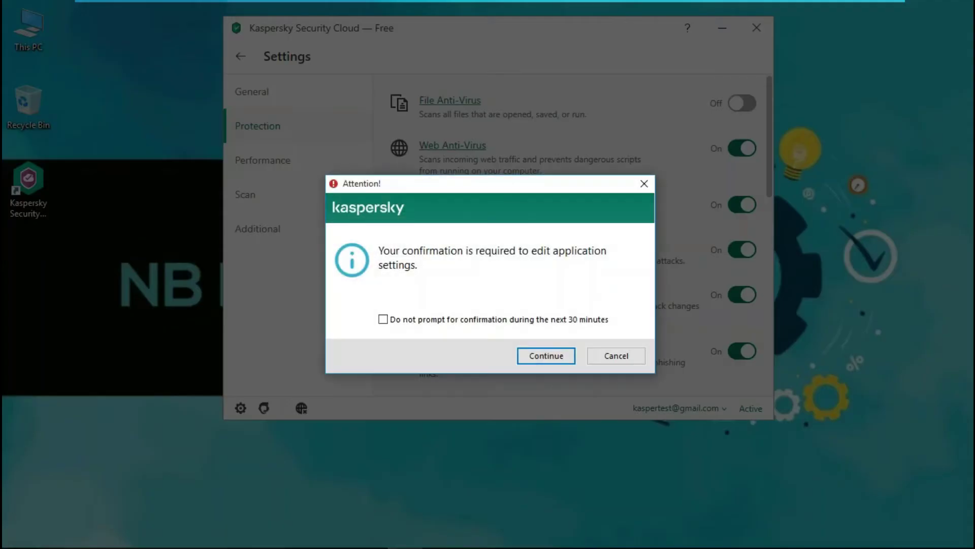
click(546, 356)
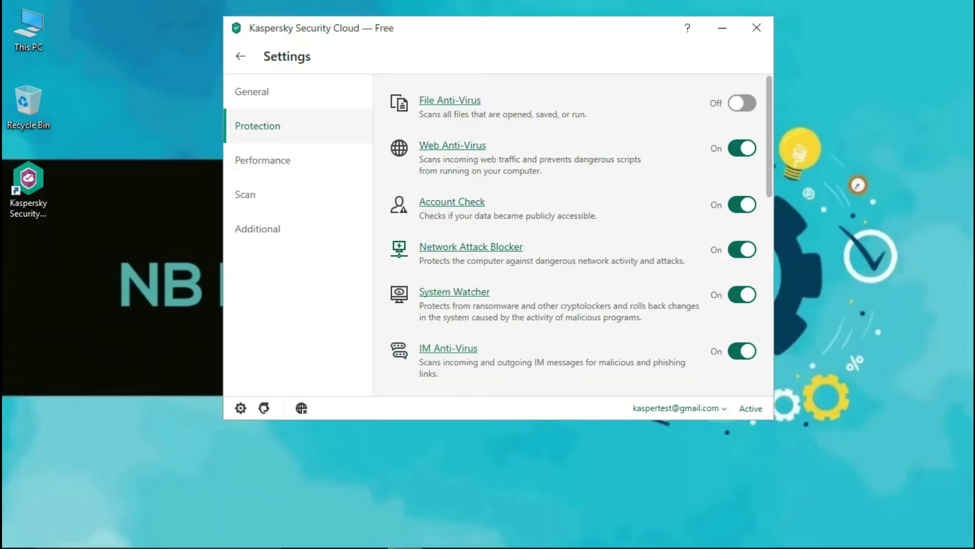
click(743, 103)
scroll(743, 351, down, 2)
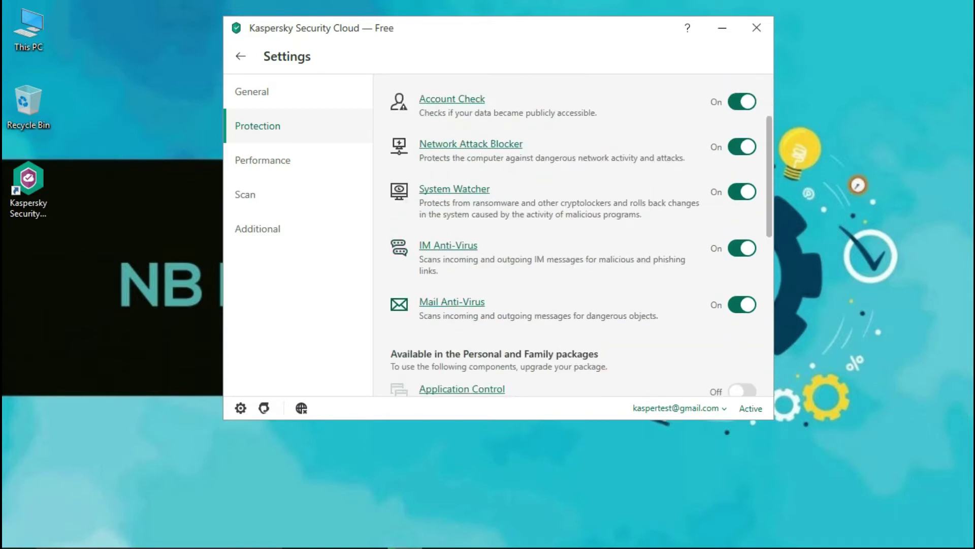
scroll(742, 304, down, 2)
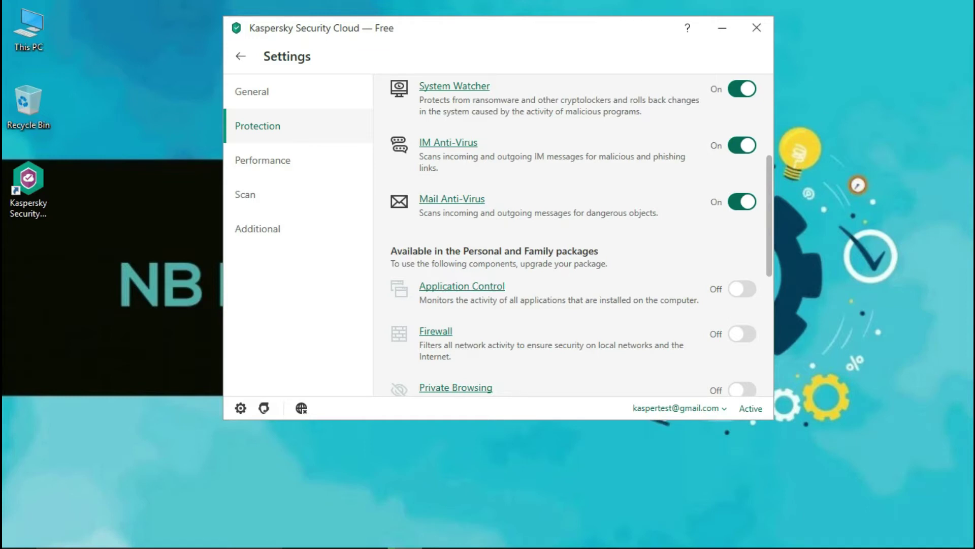
scroll(573, 233, down, 1)
scroll(573, 234, up, 7)
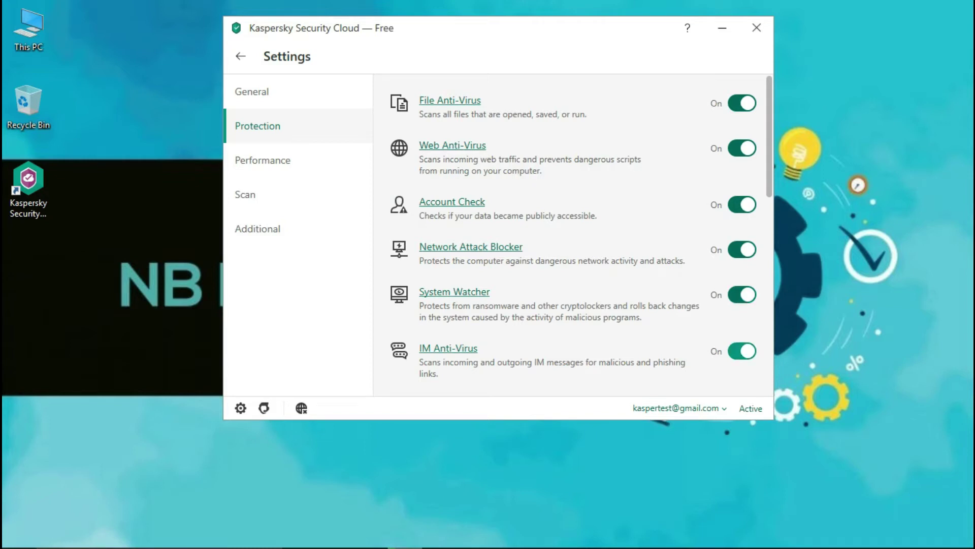
scroll(573, 235, down, 2)
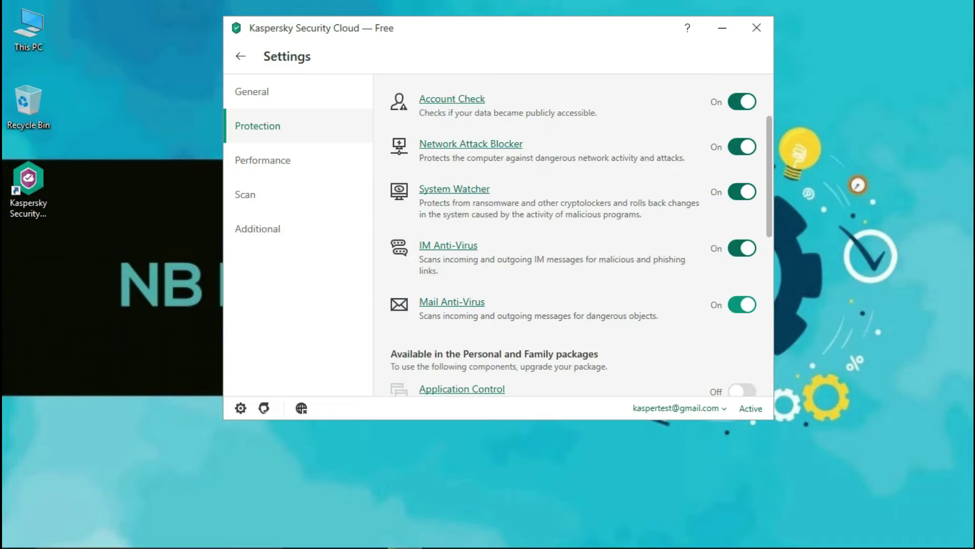
scroll(573, 235, down, 2)
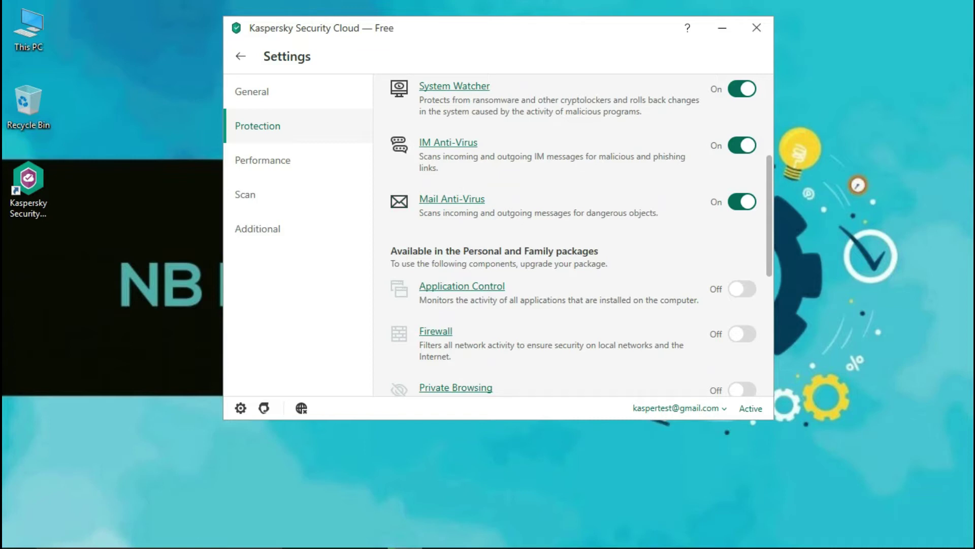
scroll(573, 235, down, 1)
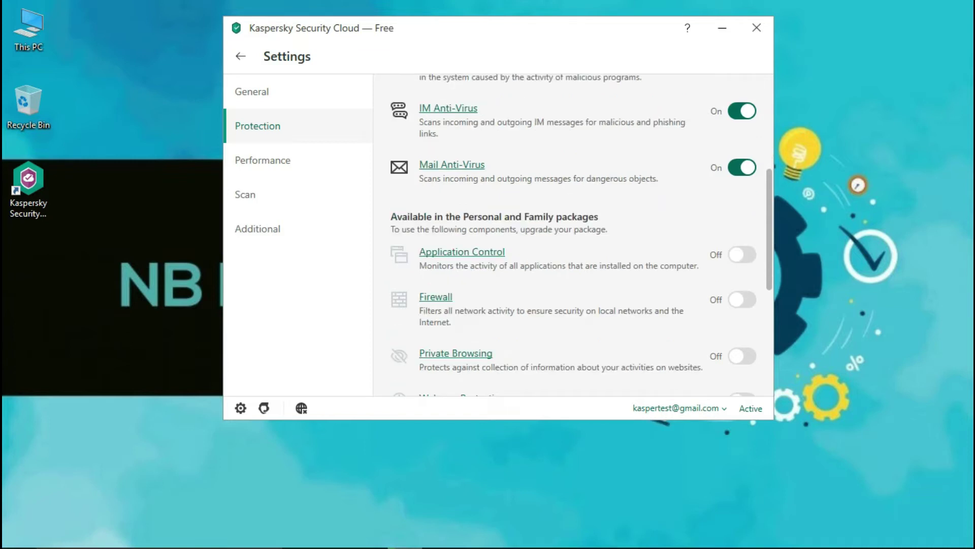
scroll(573, 235, down, 2)
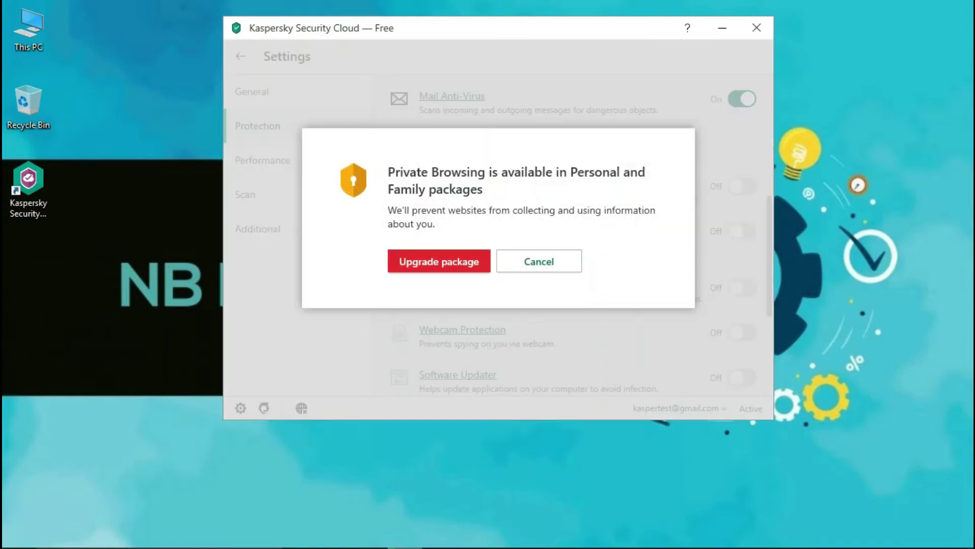
Step: Close the Private Browsing upgrade offer and show Performance settings with Gaming mode and Idle Scan
key(Escape)
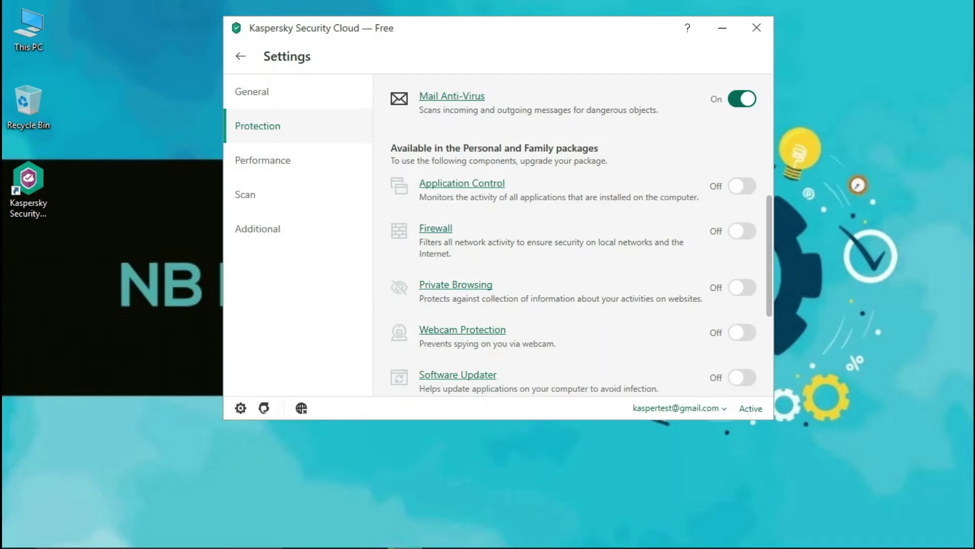
scroll(573, 235, down, 2)
scroll(573, 234, down, 1)
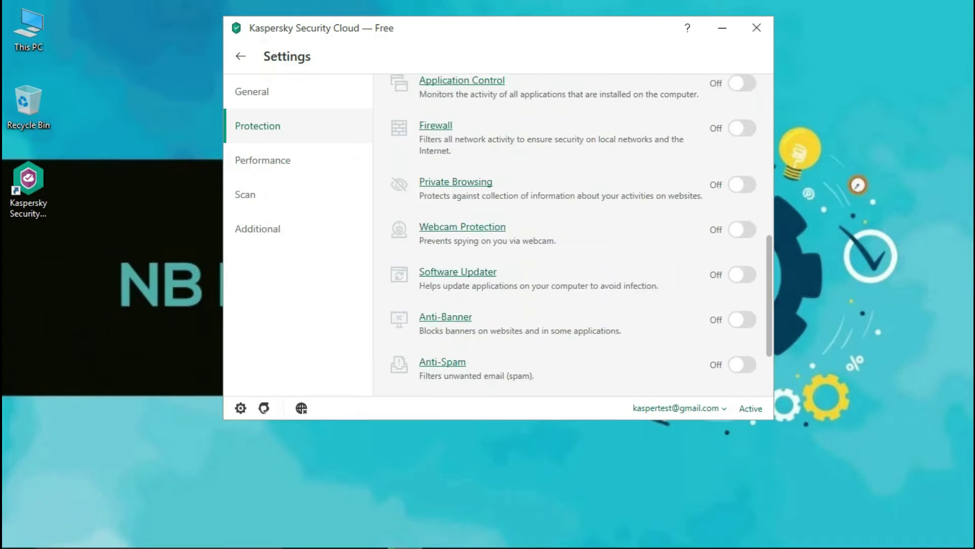
scroll(573, 234, down, 3)
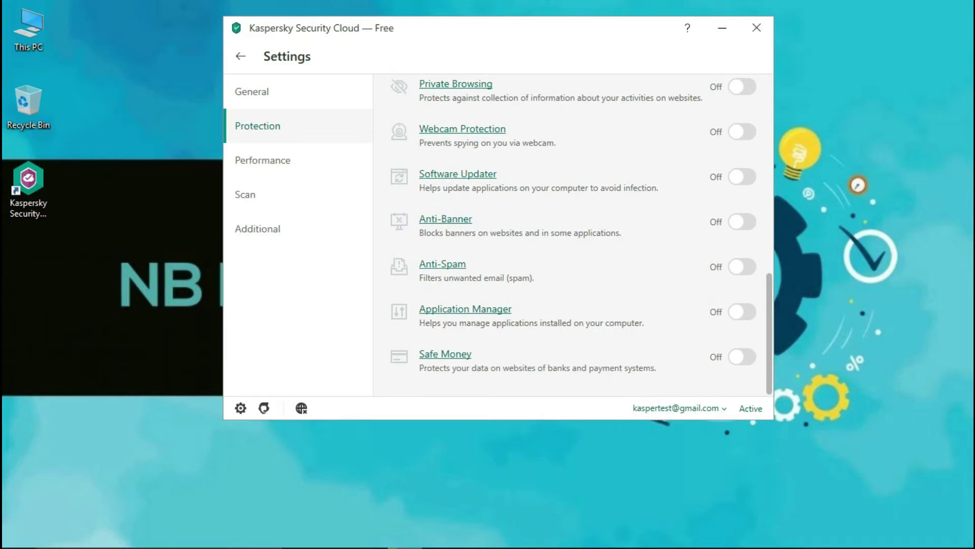
scroll(573, 235, up, 4)
click(263, 160)
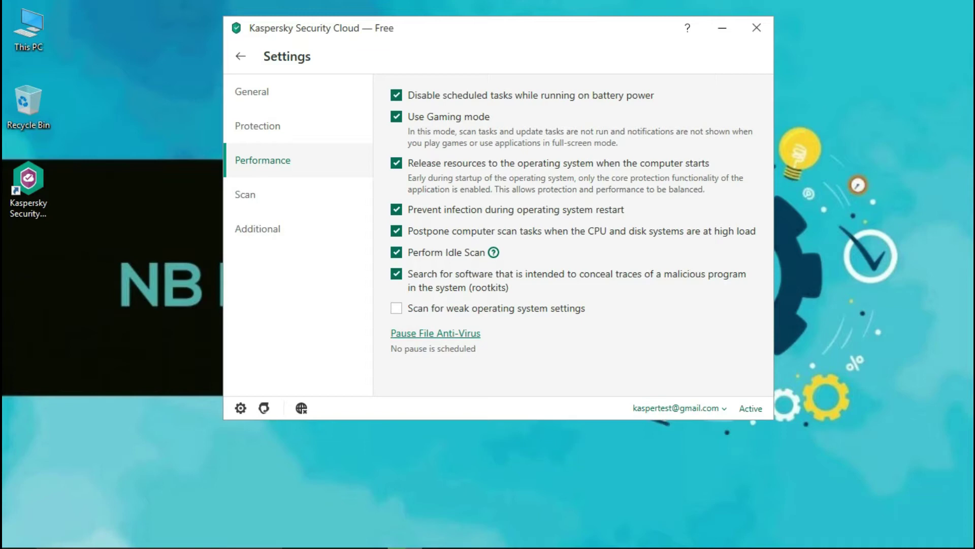
Step: Show the Scan settings with Recommended security level and disinfect-else-delete on threats
click(245, 195)
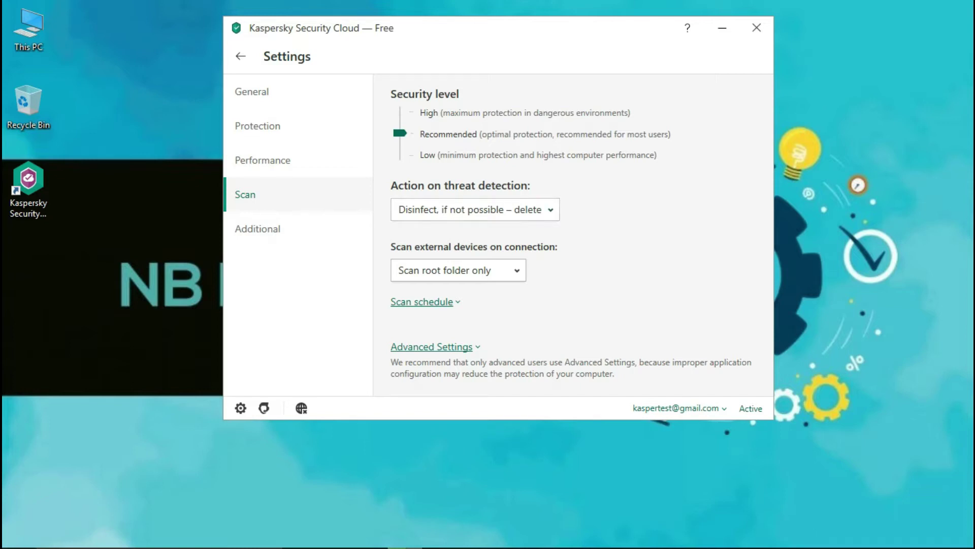
Step: Try automatic threat action, then restore 'Disinfect, if not possible – delete'
click(475, 209)
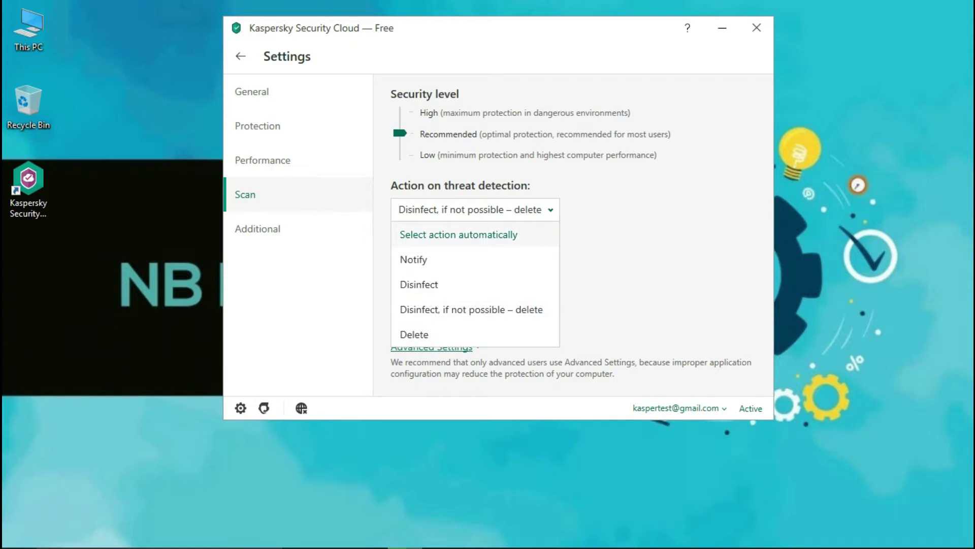
click(459, 234)
click(462, 209)
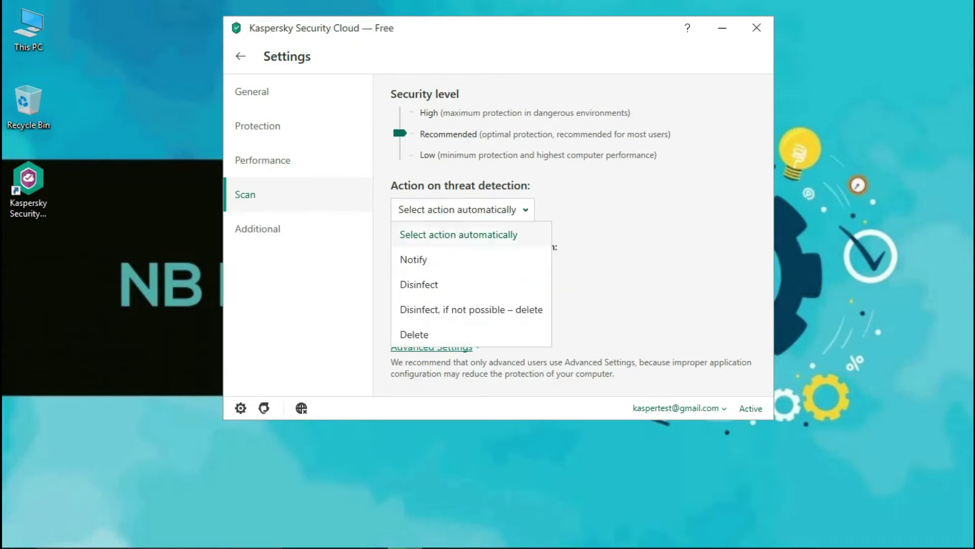
click(472, 310)
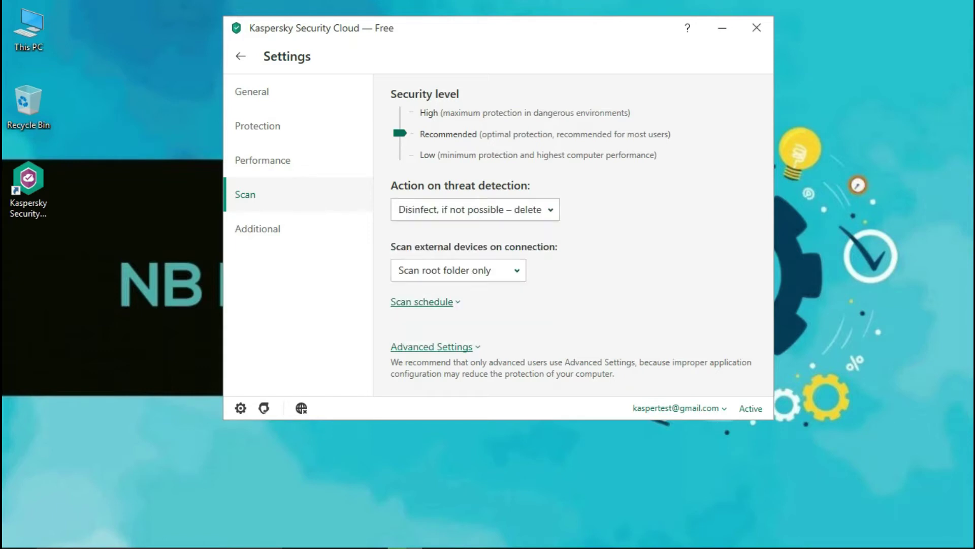
Step: Review the external-device and advanced scan options unchanged, then show Additional settings
click(458, 269)
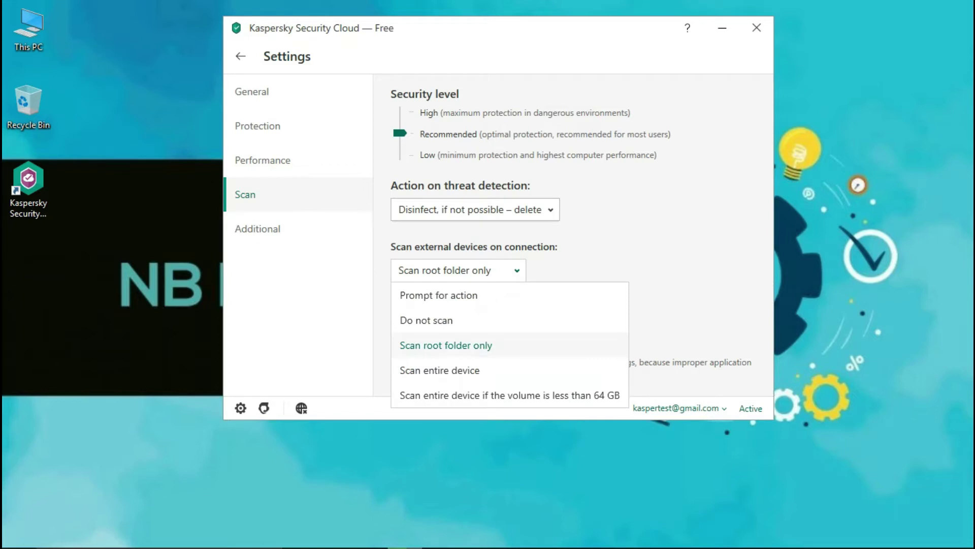
key(Escape)
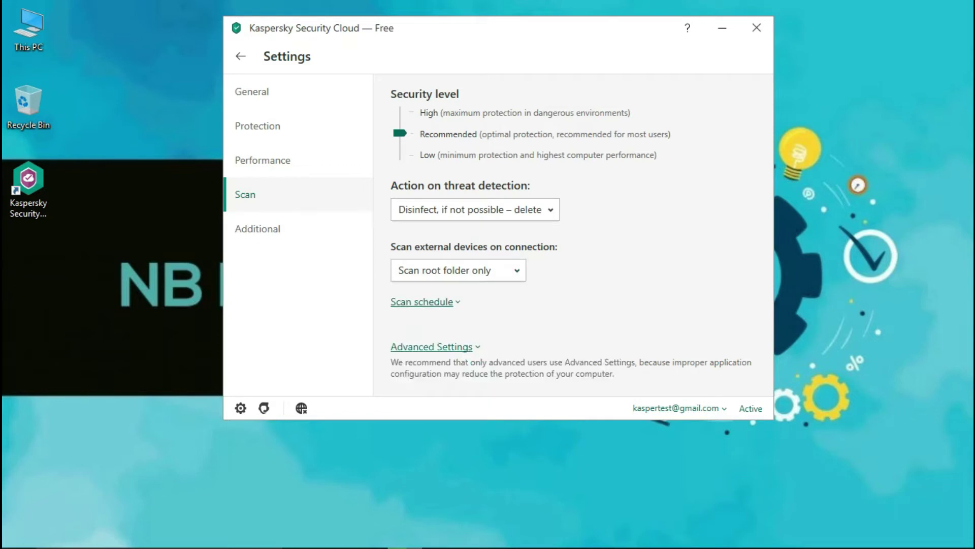
click(432, 347)
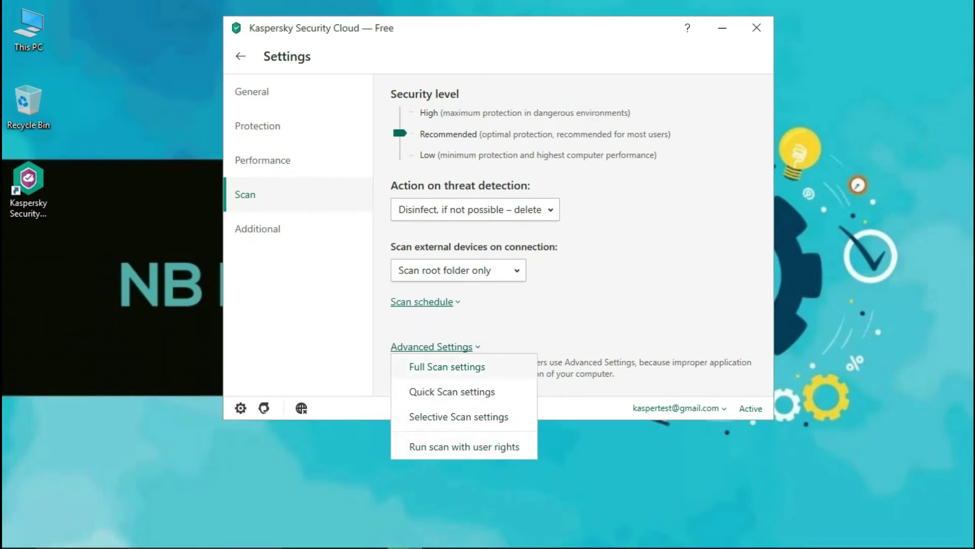
click(447, 366)
click(258, 228)
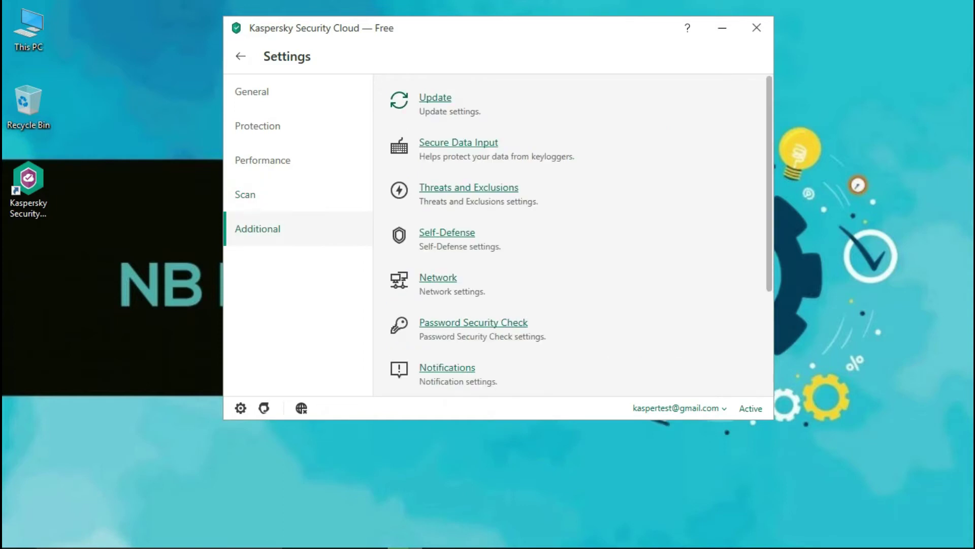
Step: Glance at Update settings, then open Secure Data Input with its keyboard protections enabled
click(435, 97)
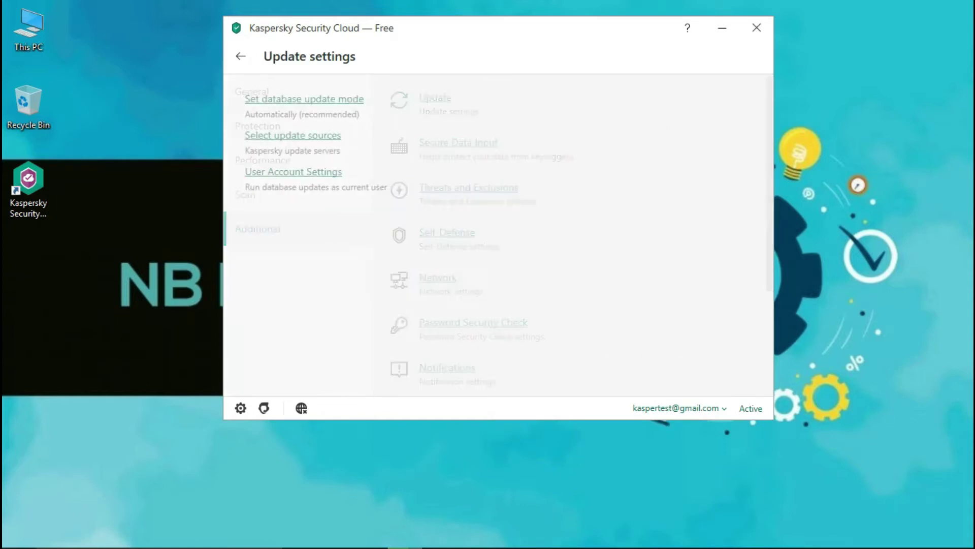
click(241, 56)
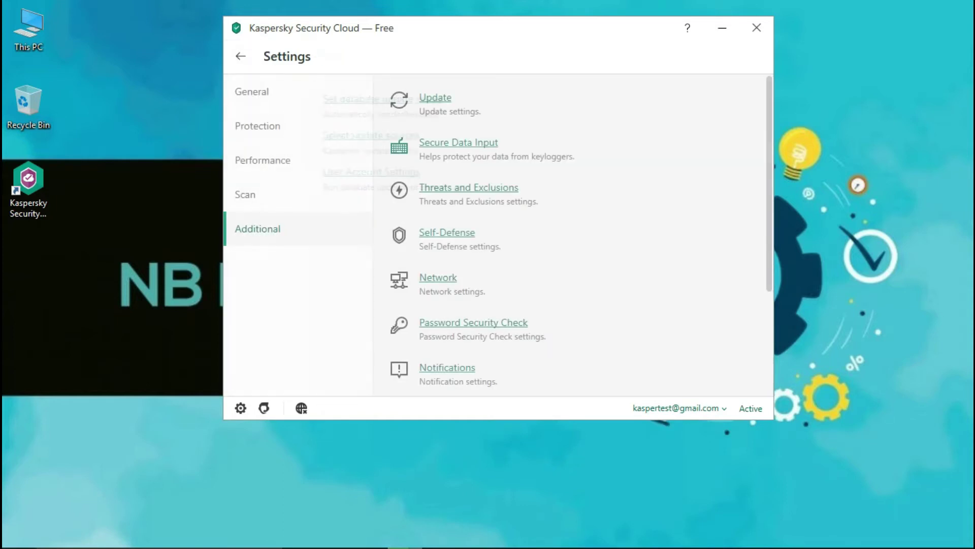
click(459, 142)
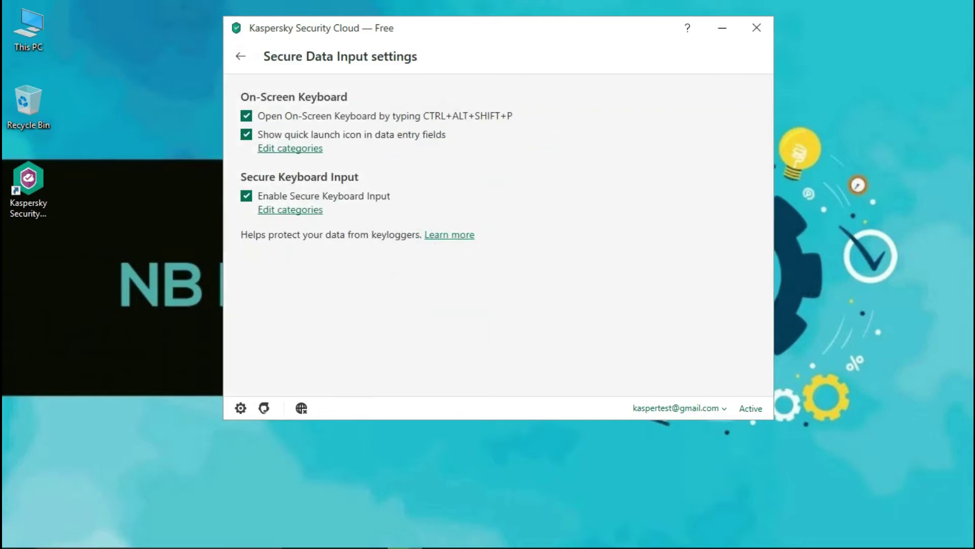
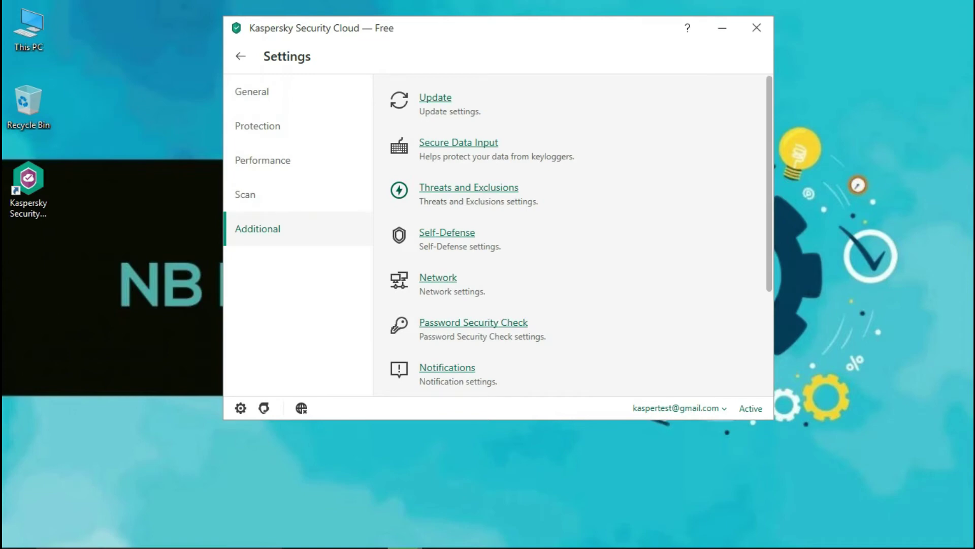
Step: Return to the additional settings list and open the Network settings page
scroll(506, 235, down, 1)
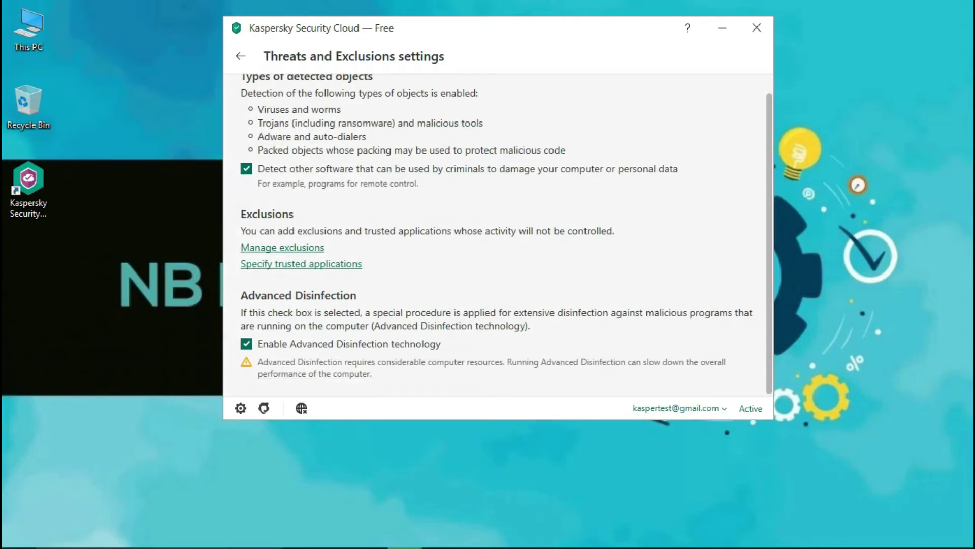
scroll(506, 235, up, 1)
click(241, 56)
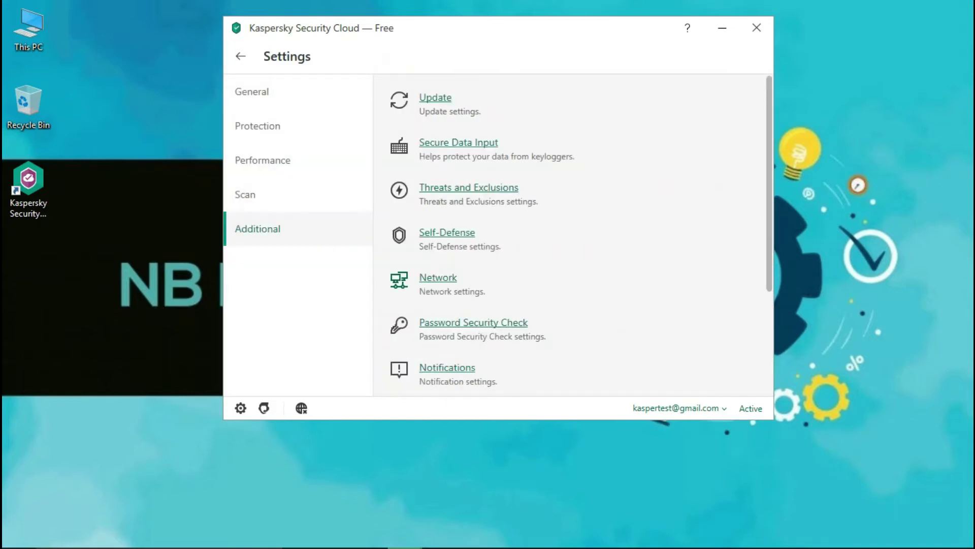
click(438, 277)
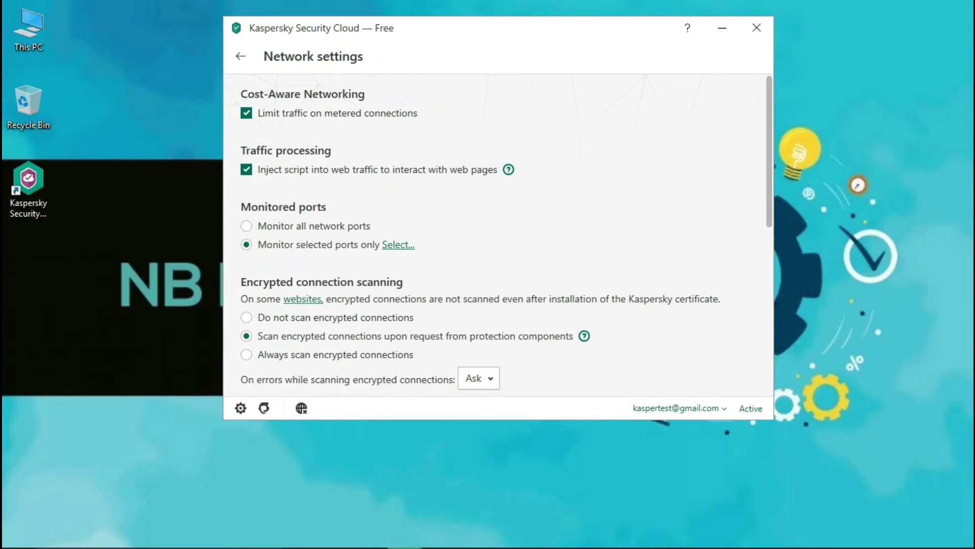
Step: Display the list of monitored network ports, scroll through it, and close it
scroll(506, 234, down, 2)
scroll(506, 235, down, 2)
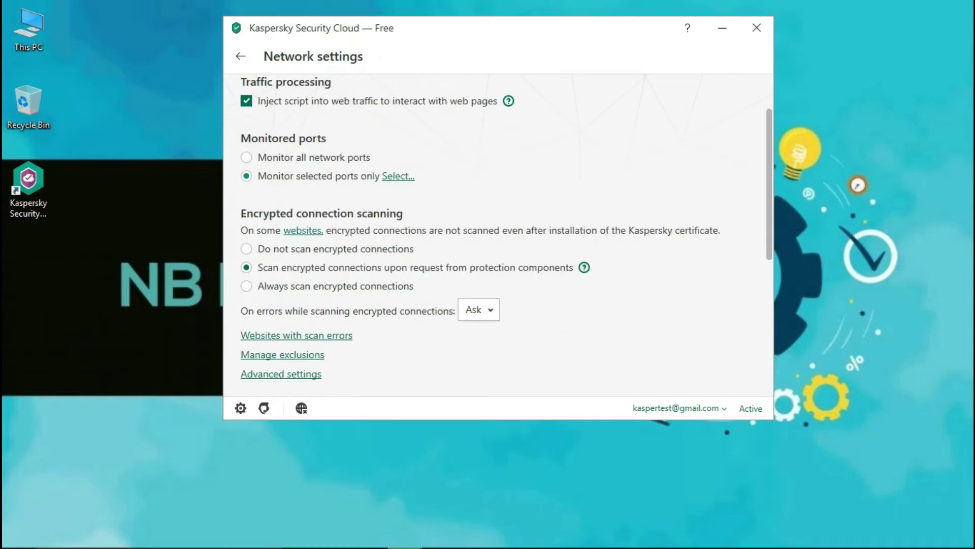
click(398, 176)
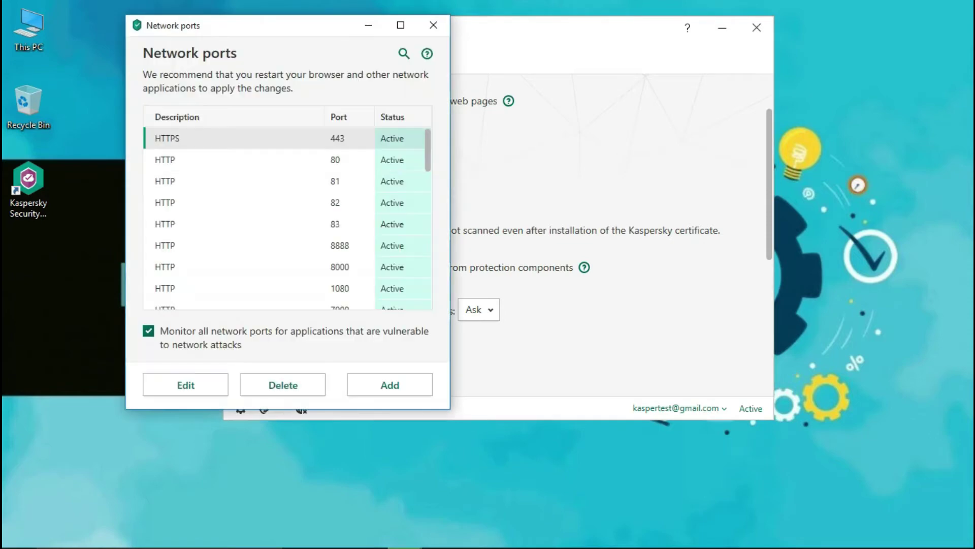
scroll(288, 222, down, 7)
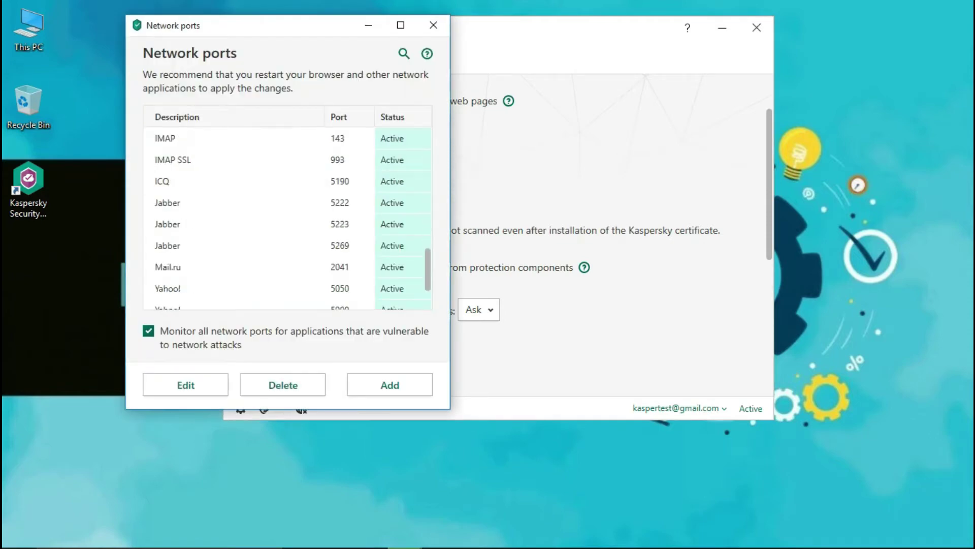
scroll(287, 222, down, 3)
key(Escape)
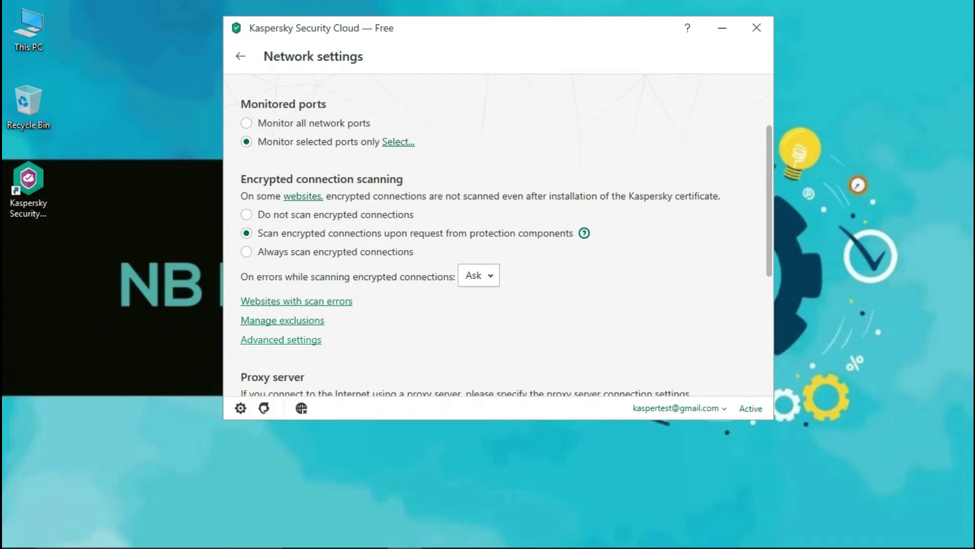
Step: Review the advanced encrypted-connection scanning settings, then return to the additional settings list
click(281, 339)
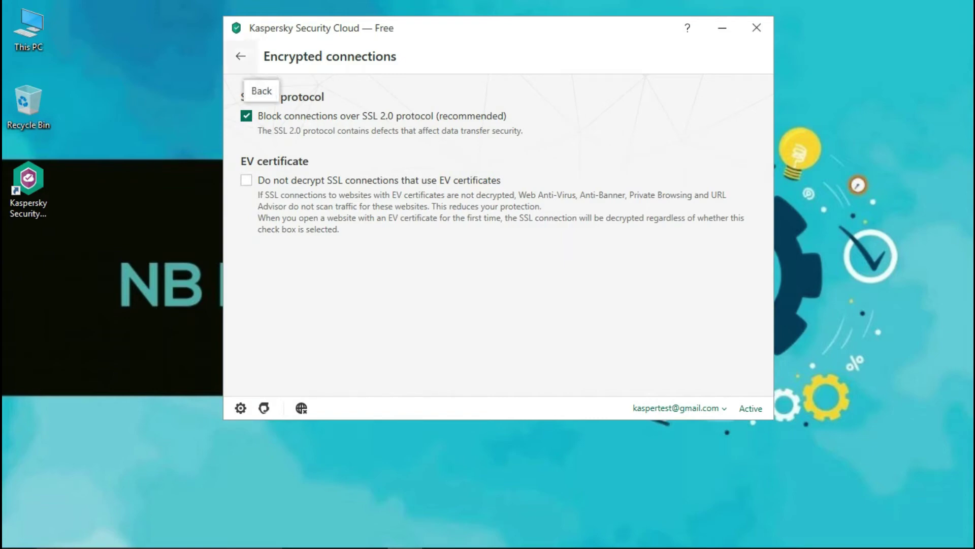
click(241, 56)
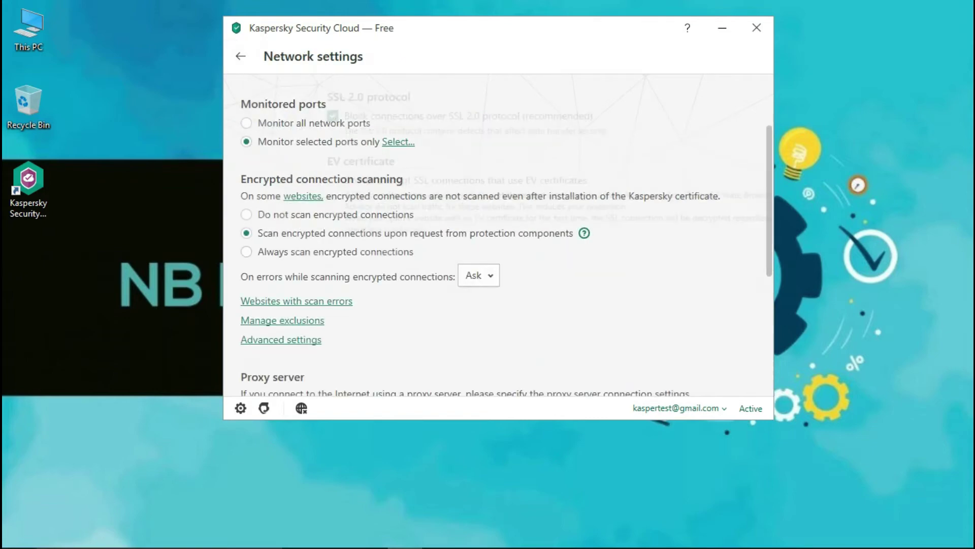
scroll(498, 234, down, 5)
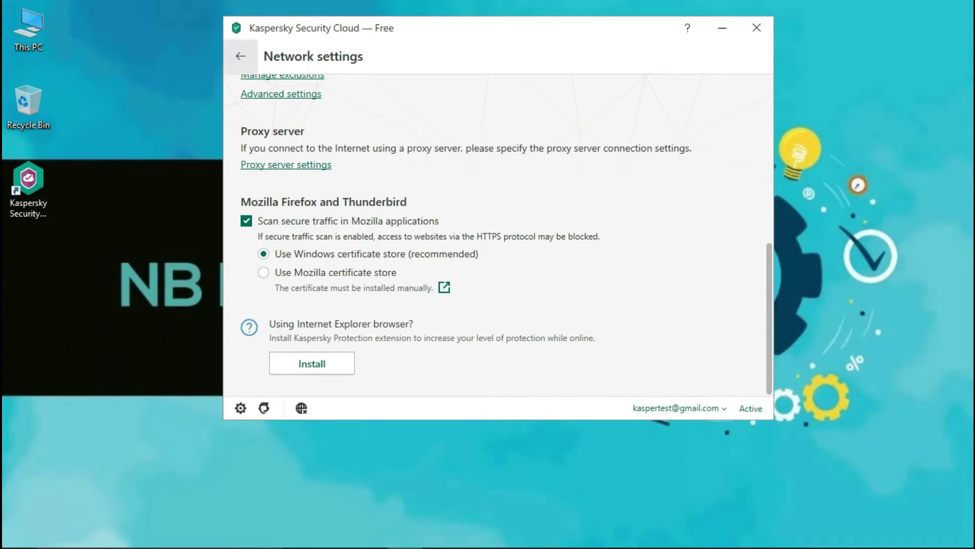
click(241, 56)
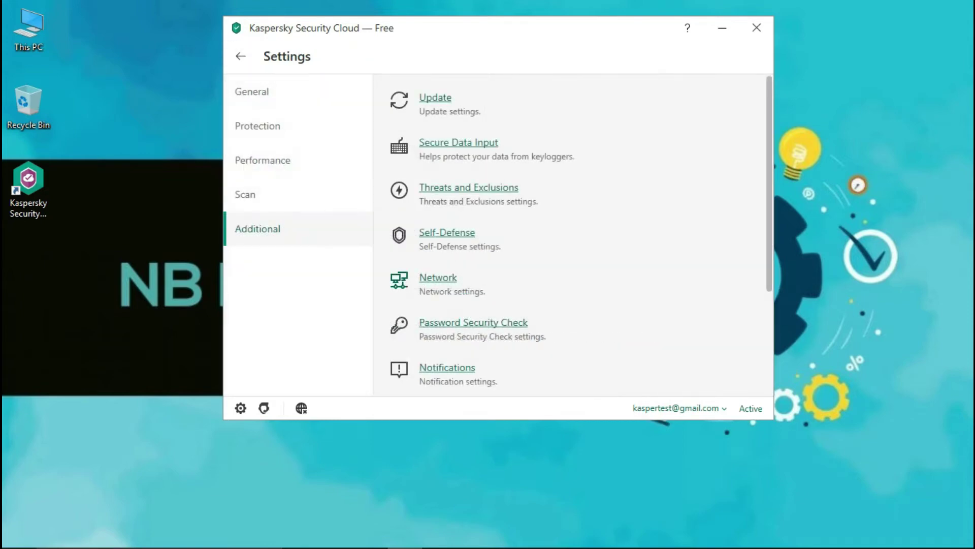
Step: Review the Password Security Check settings, then view Additional protection and management tools
scroll(573, 234, down, 2)
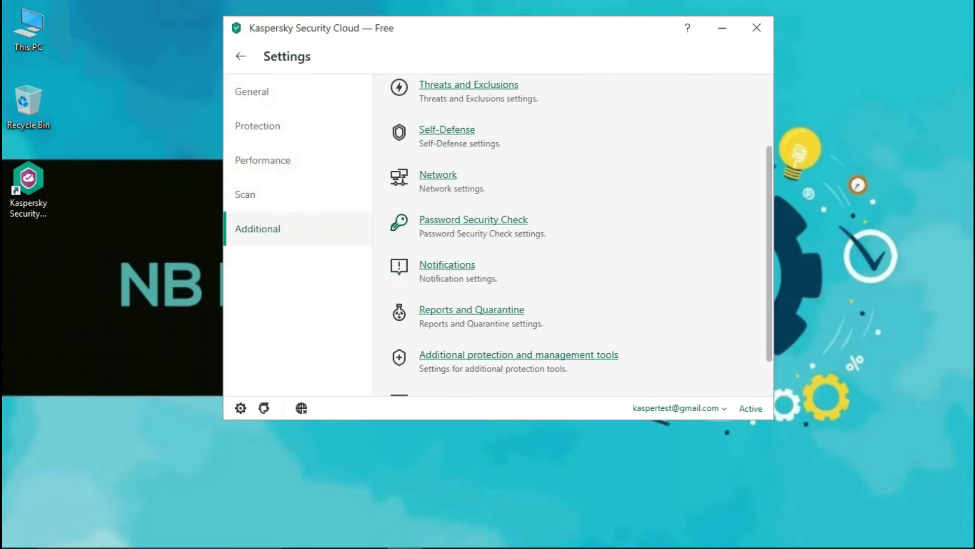
click(473, 220)
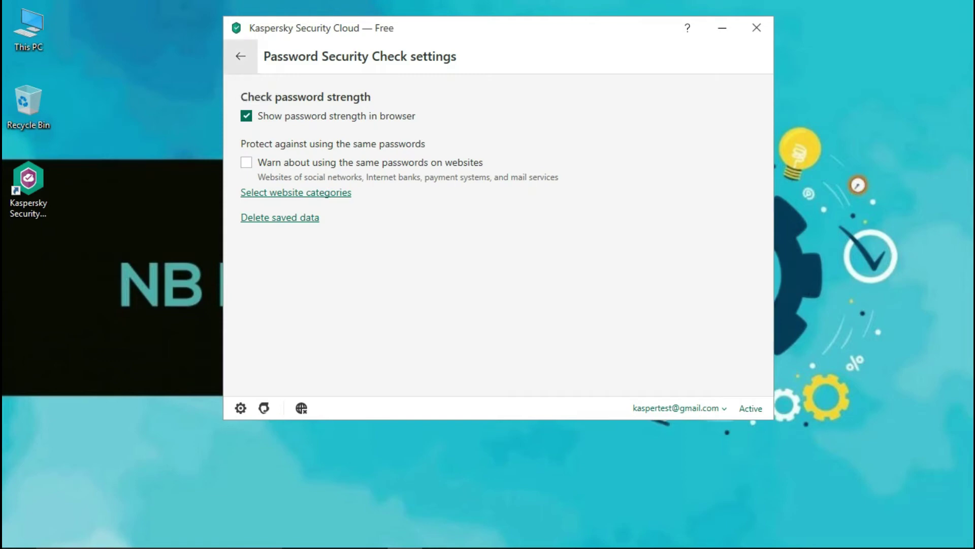
click(241, 56)
scroll(508, 309, down, 1)
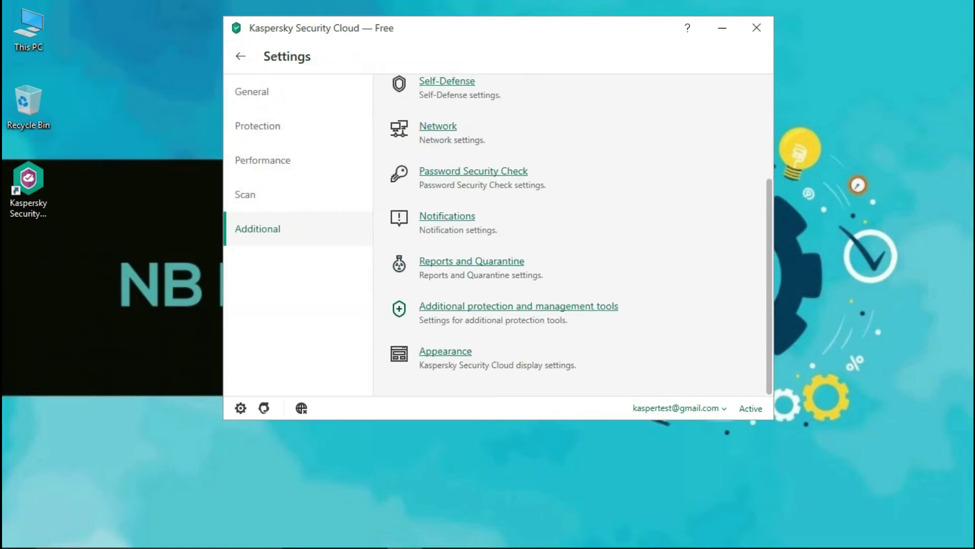
click(519, 306)
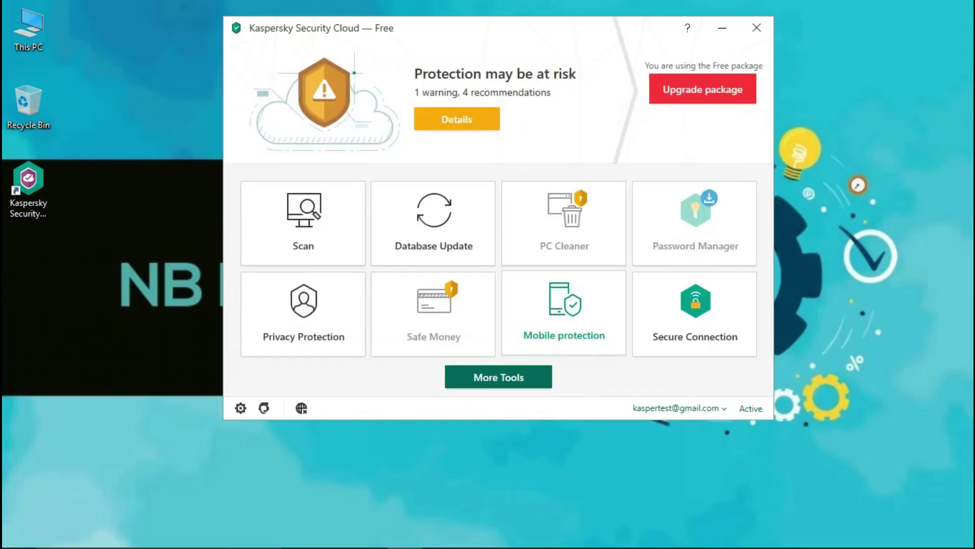
Step: Check the antivirus database update status, then close the Kaspersky window
click(434, 224)
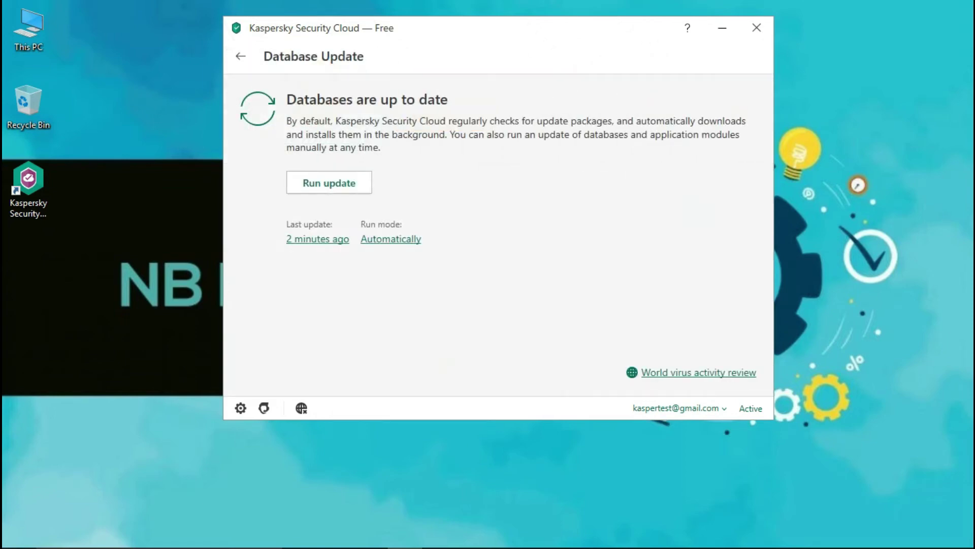
click(241, 56)
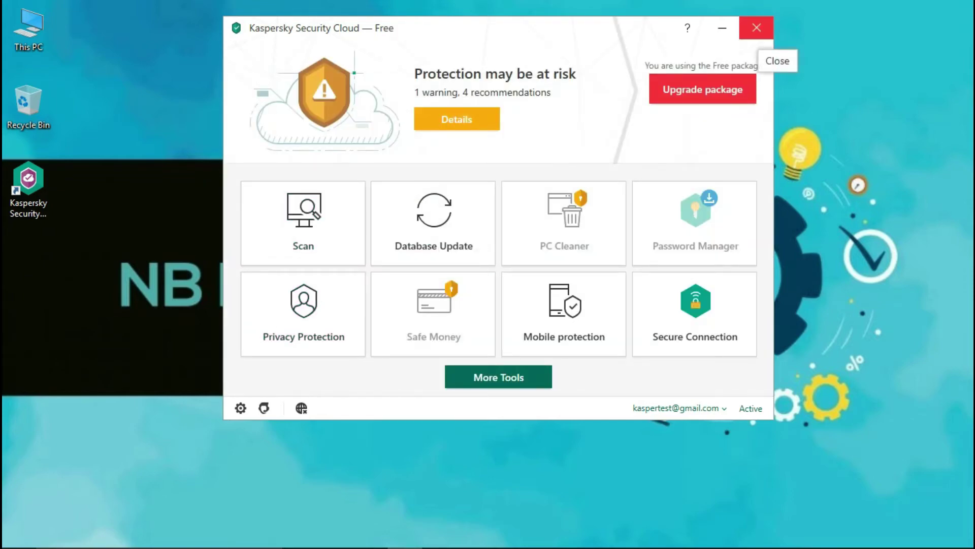
click(756, 27)
Step: Open Windows Defender from the tray to confirm it is turned off, then dismiss its message
click(864, 535)
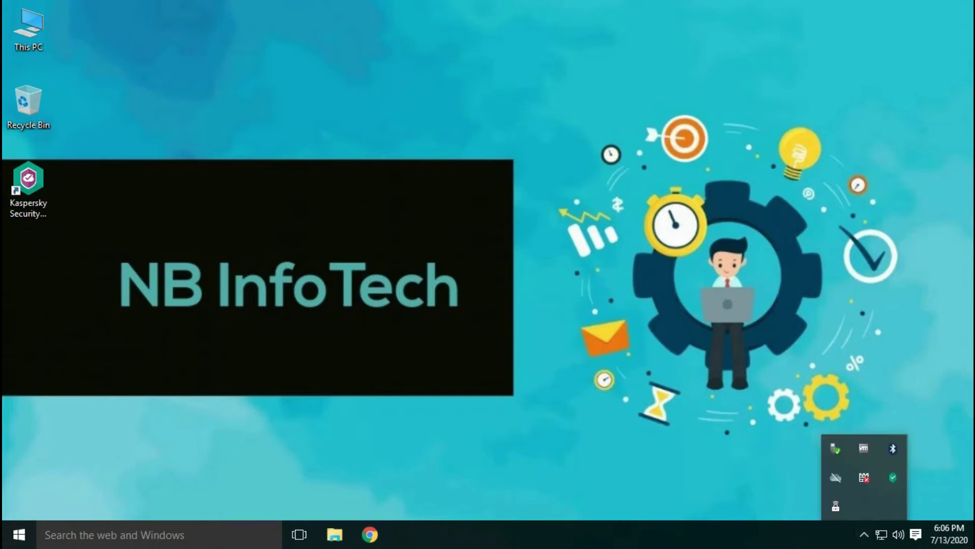
right_click(893, 478)
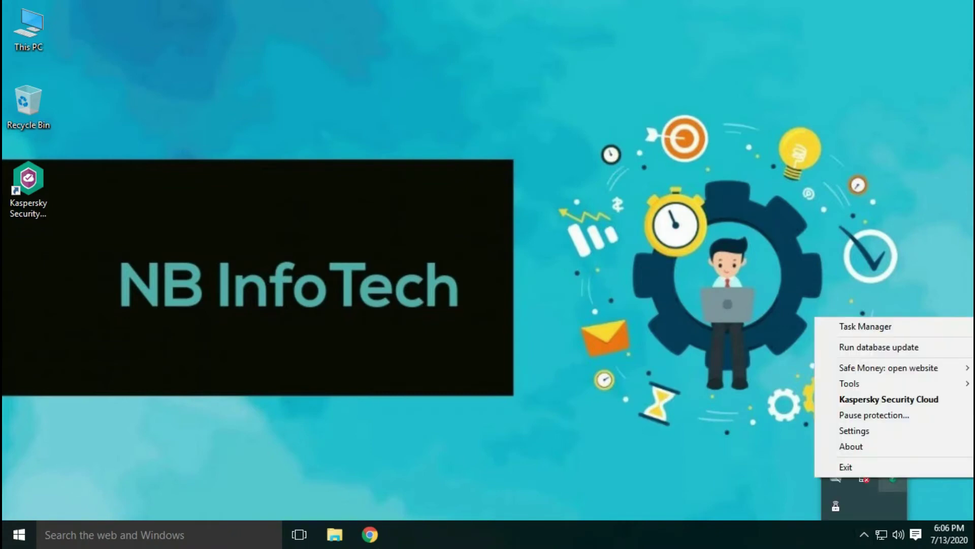
click(863, 535)
click(864, 534)
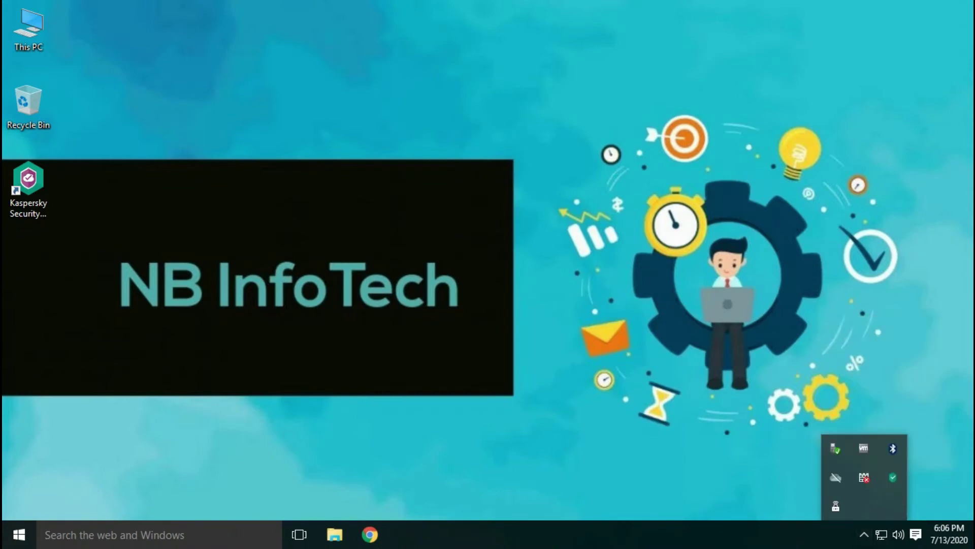
right_click(866, 478)
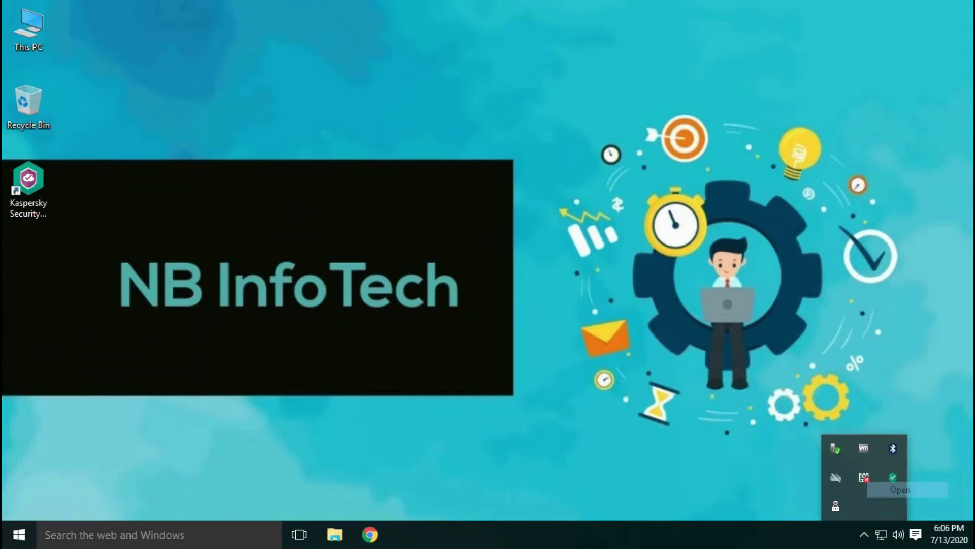
click(900, 489)
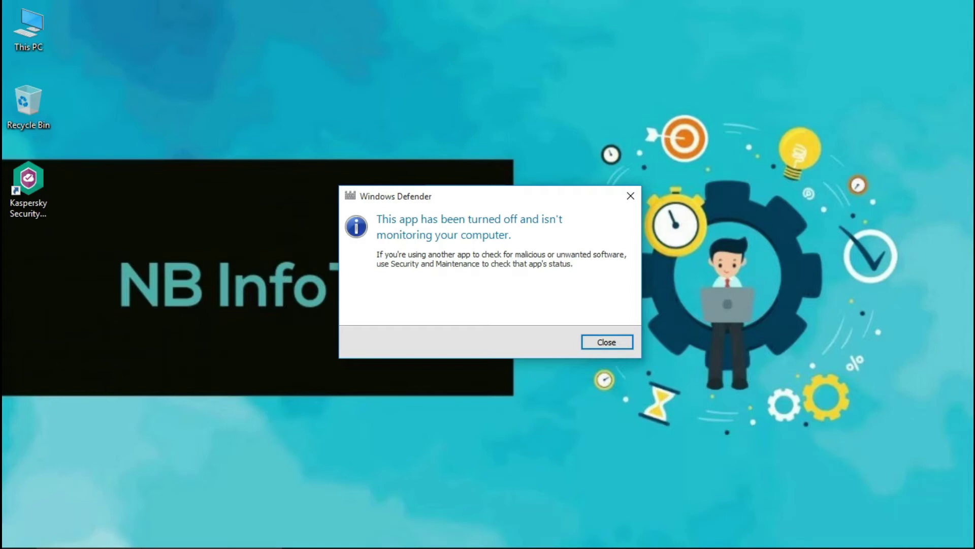
key(Return)
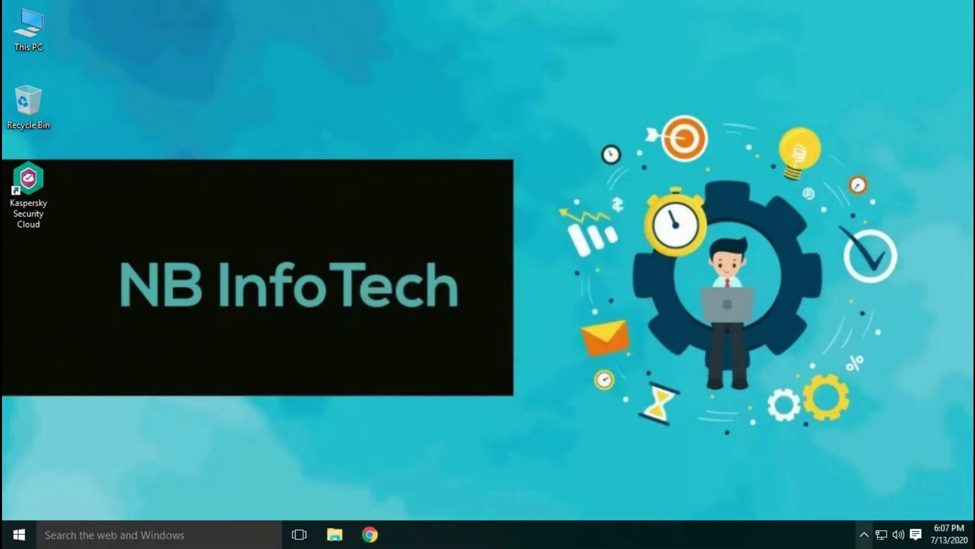
Step: Pause Kaspersky protection from the tray menu with no time limit and confirm
right_click(865, 506)
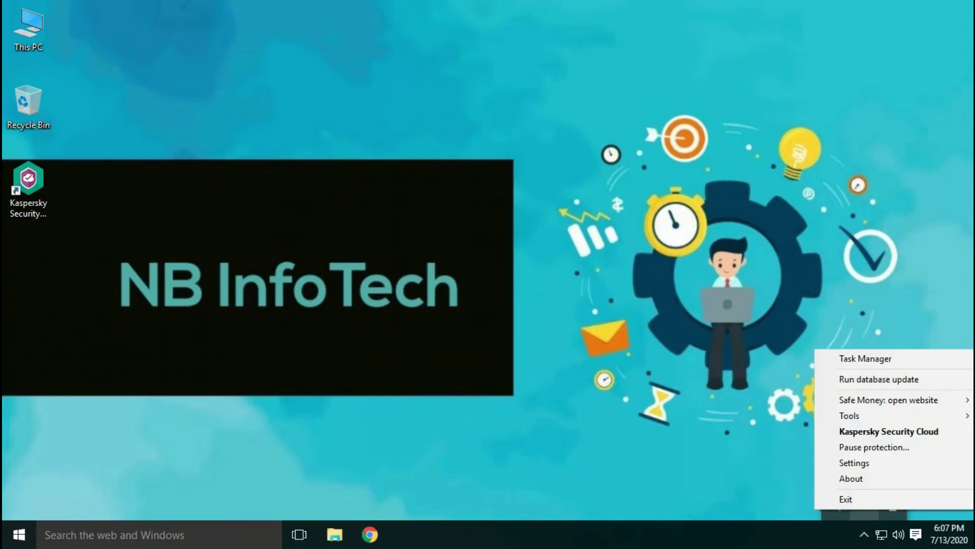
key(Return)
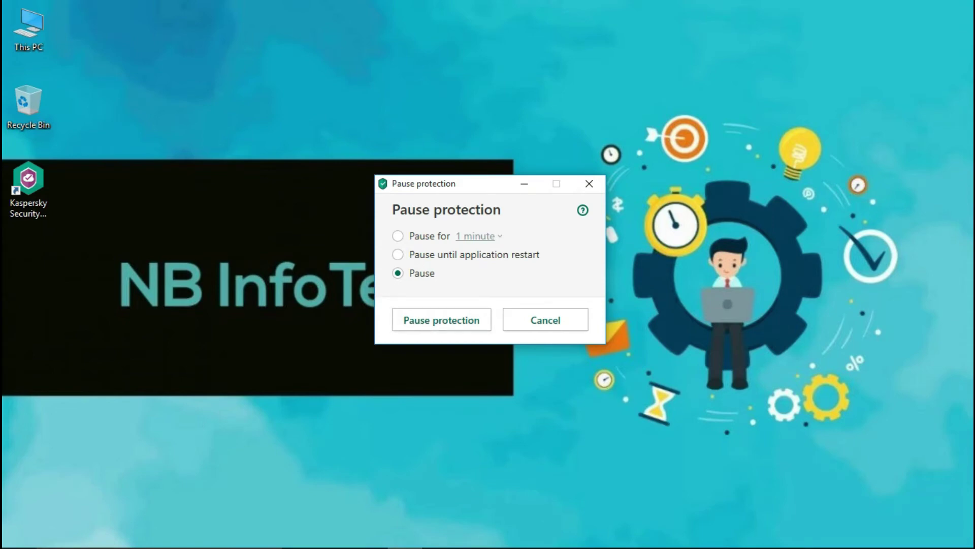
key(Return)
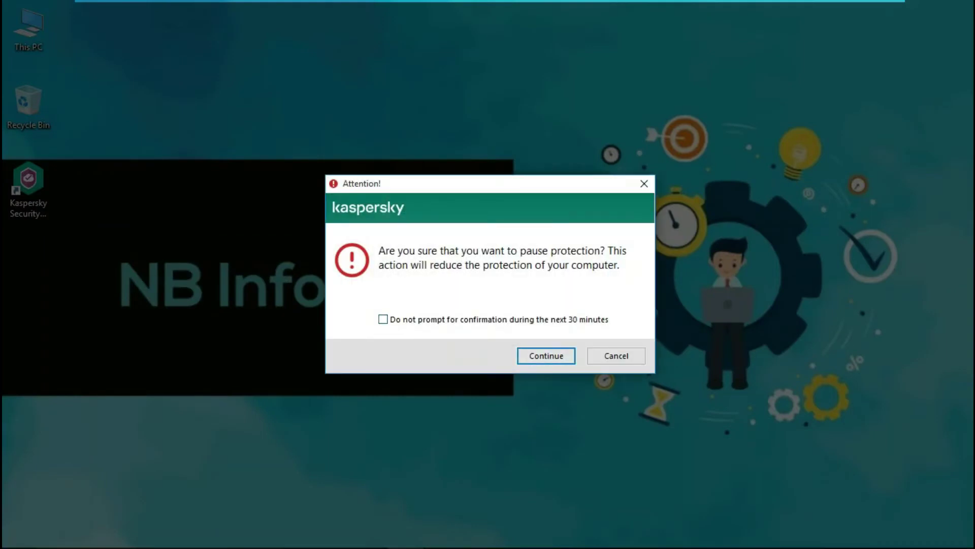
key(Return)
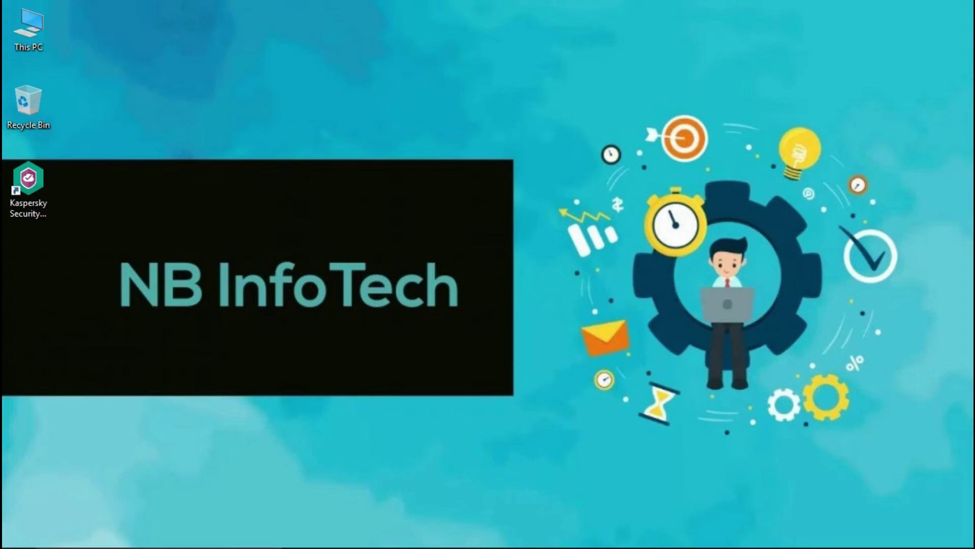
Step: Copy the 11-7-20.rar archive from Documents > malware 11-7-20
double_click(29, 28)
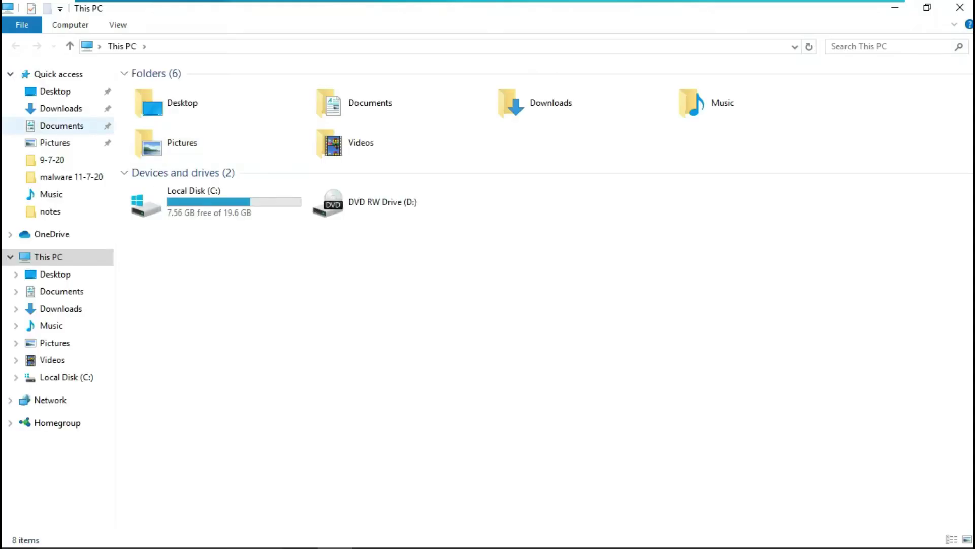
click(62, 126)
click(175, 90)
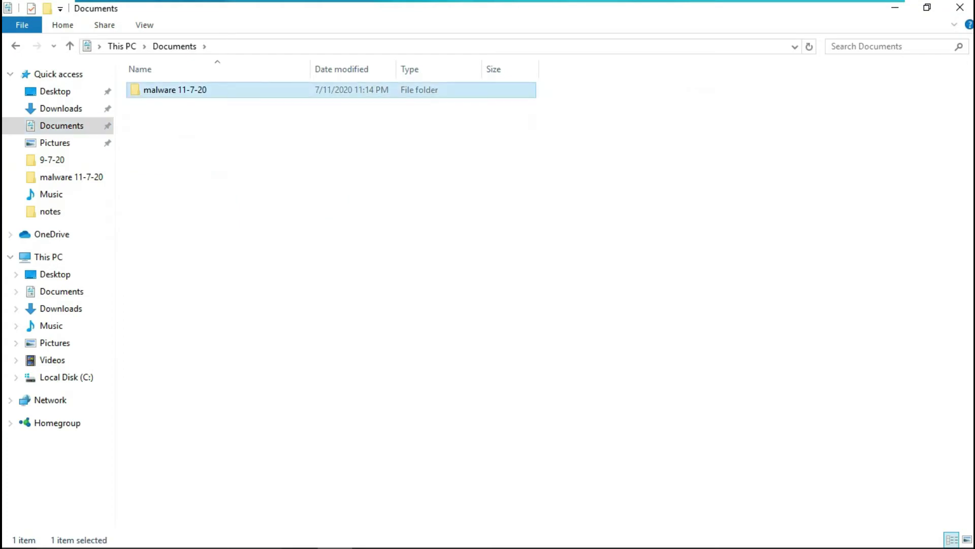
key(Return)
right_click(160, 91)
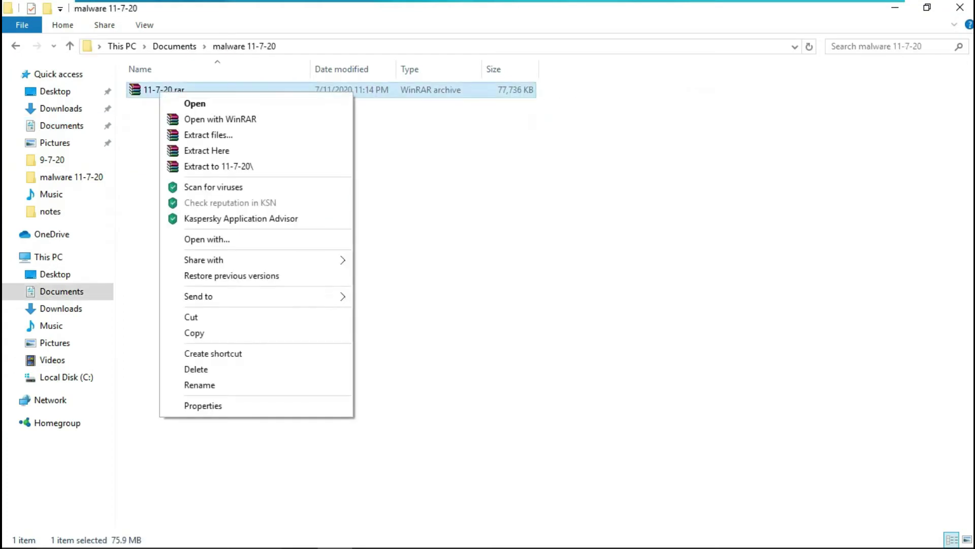
click(193, 333)
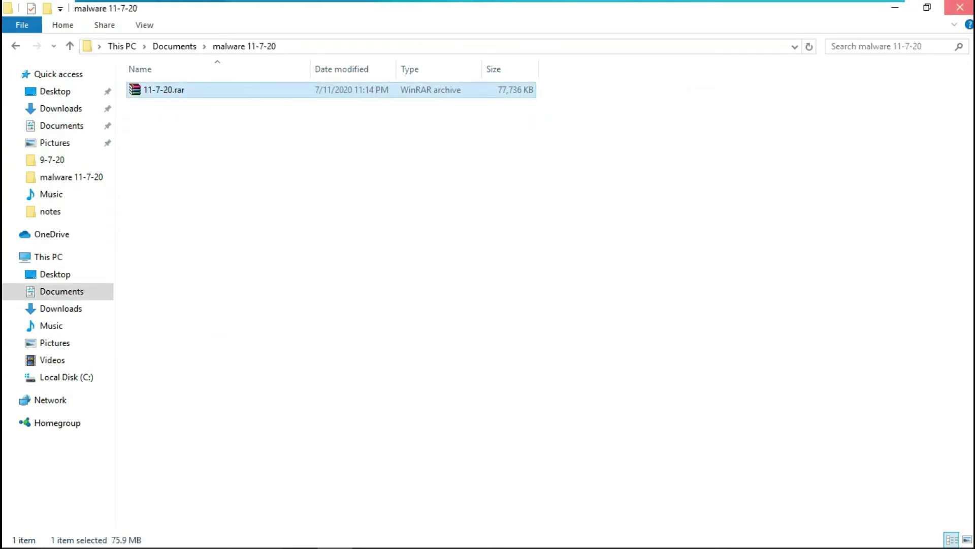
Step: Paste the 11-7-20.rar archive onto the desktop below the Kaspersky icon
click(960, 7)
right_click(287, 148)
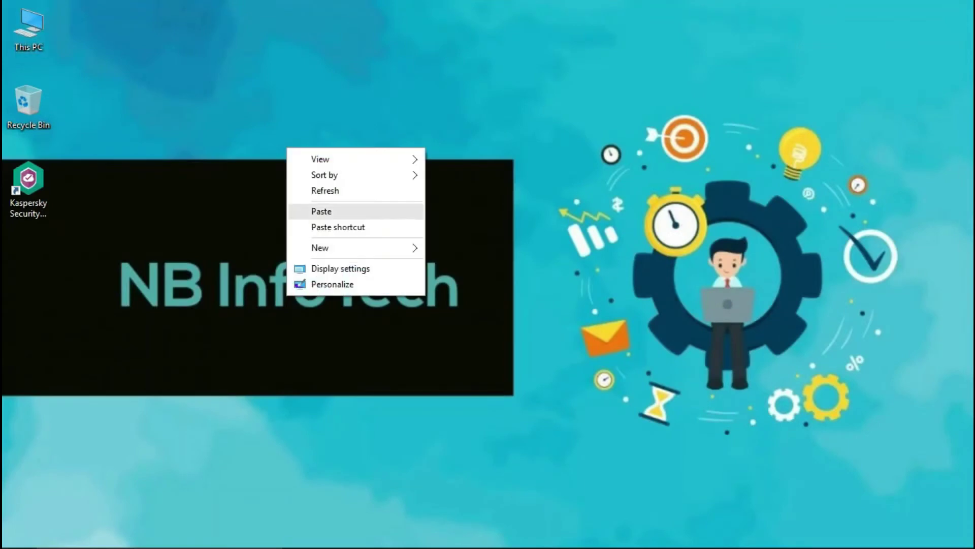
click(321, 211)
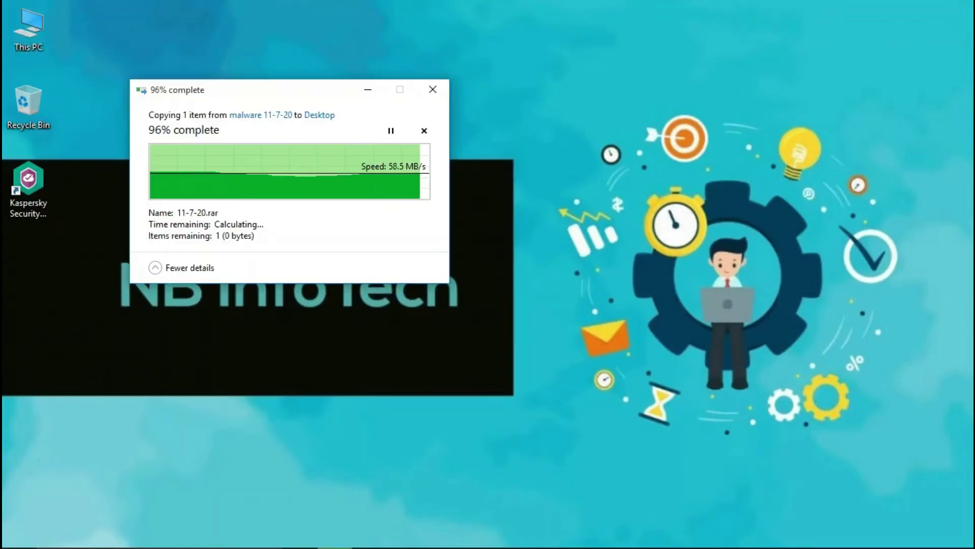
drag(296, 105, 31, 254)
Step: Extract the archive here with its password, creating the 11-7-20 folder
right_click(21, 257)
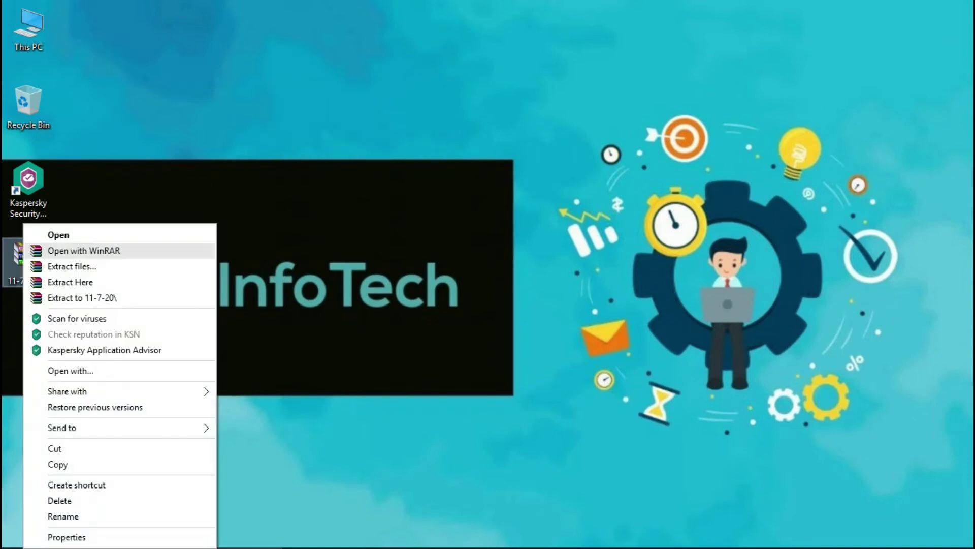
click(50, 281)
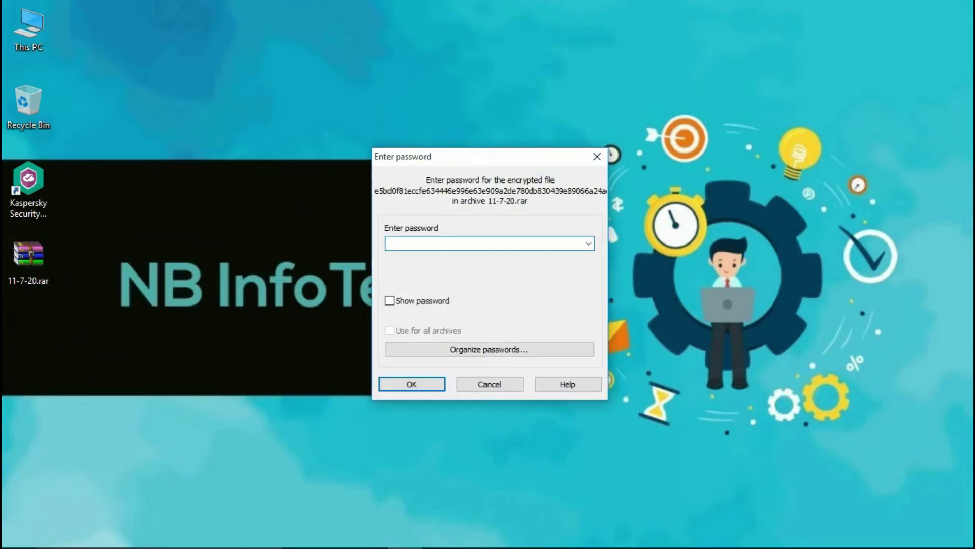
text(••••••••)
key(Return)
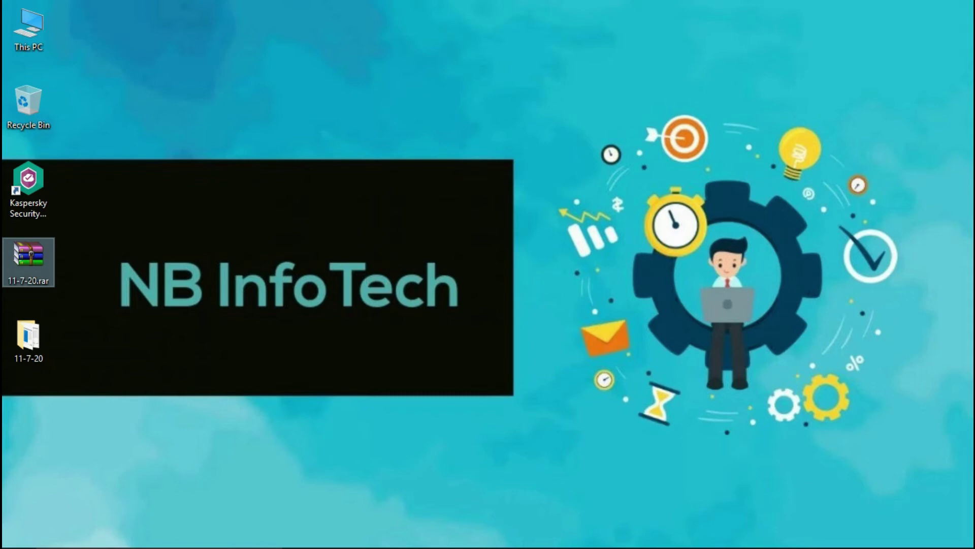
click(28, 339)
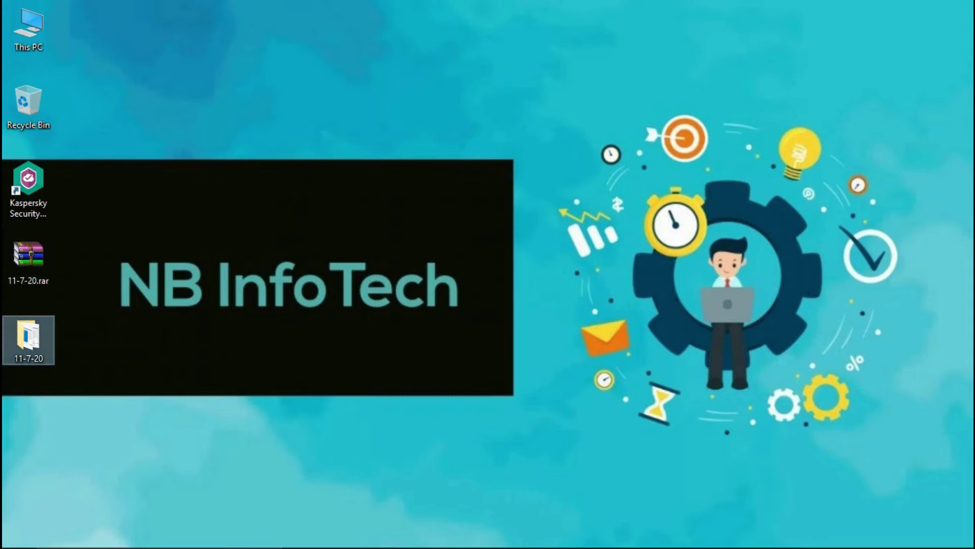
click(864, 535)
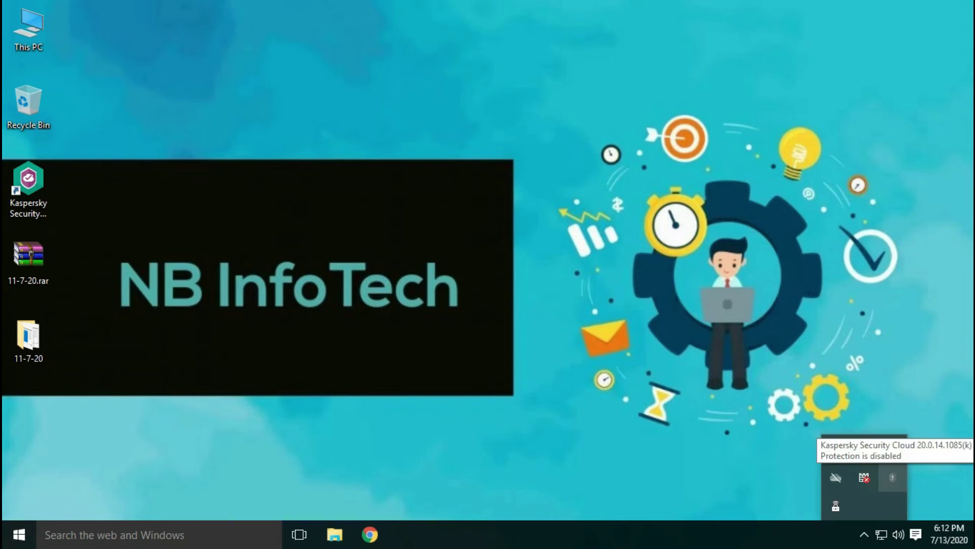
Step: Run a Kaspersky virus scan on the extracted 11-7-20 folder
click(28, 338)
right_click(19, 340)
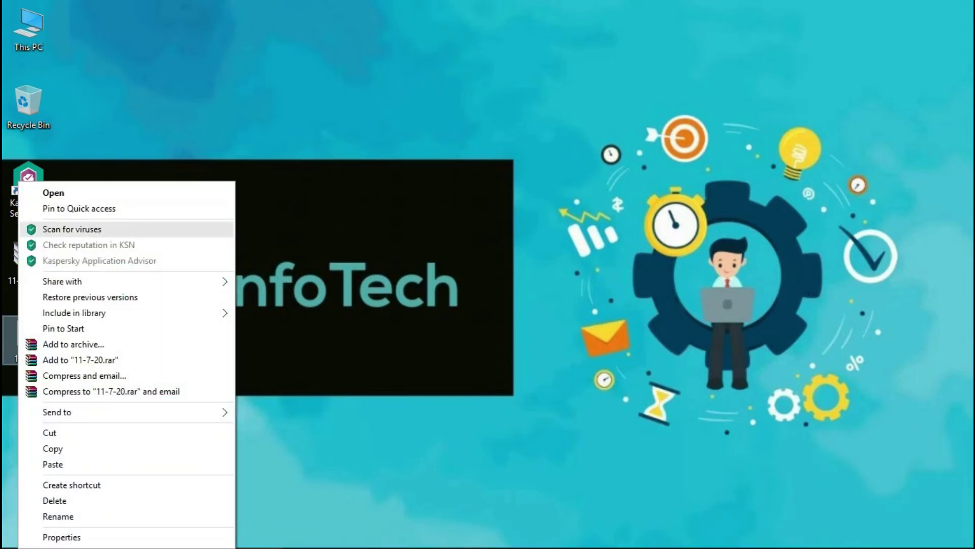
click(72, 229)
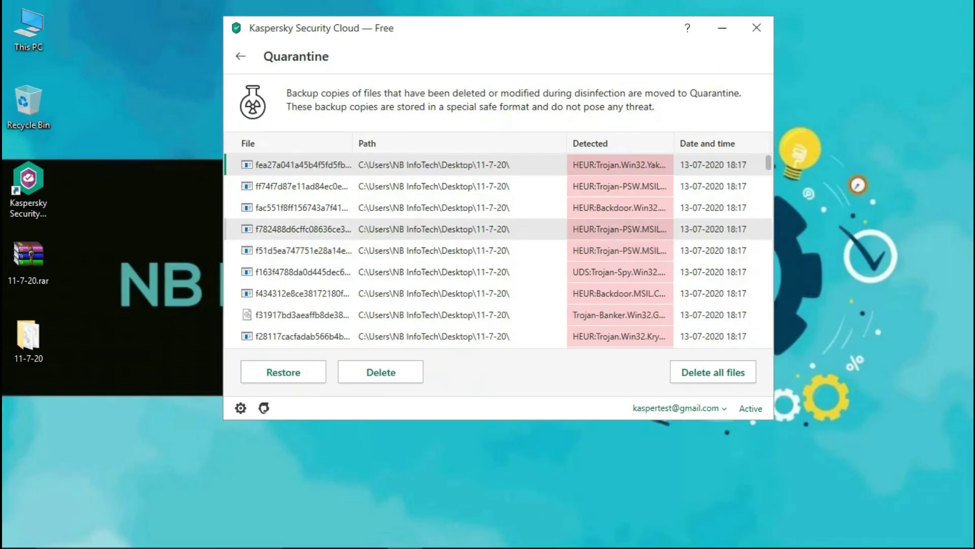
Step: Scroll through the quarantined threats and close the detailed Selective Scan report
scroll(498, 249, down, 10)
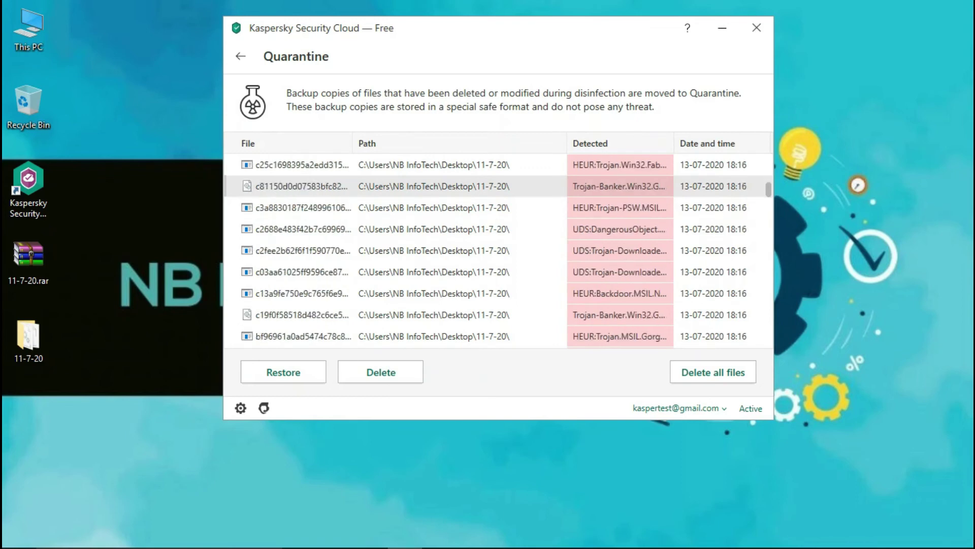
scroll(498, 249, down, 10)
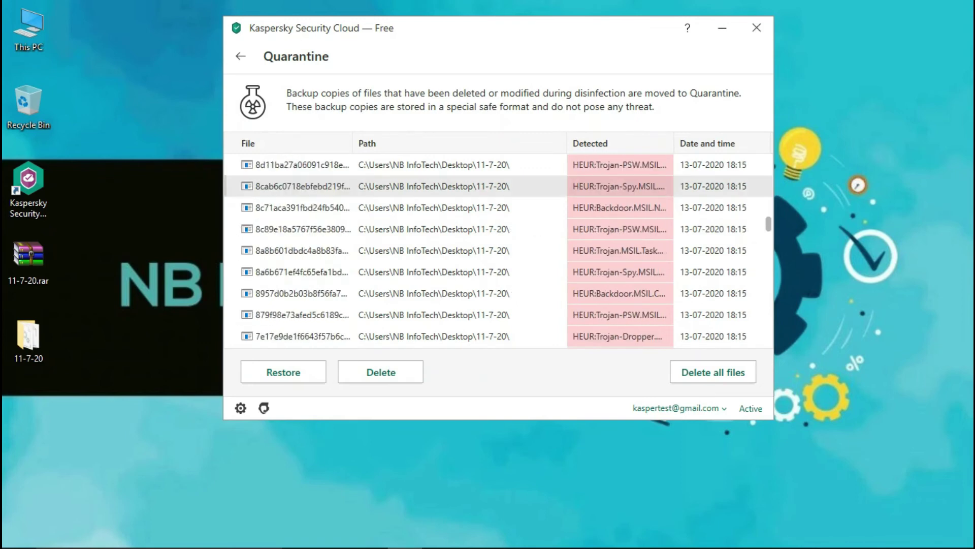
scroll(498, 249, down, 10)
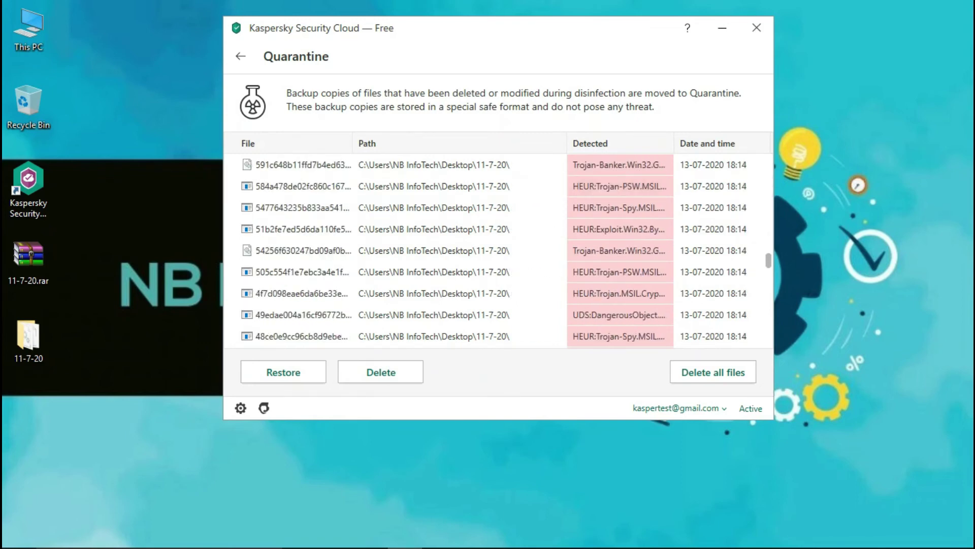
scroll(355, 186, down, 5)
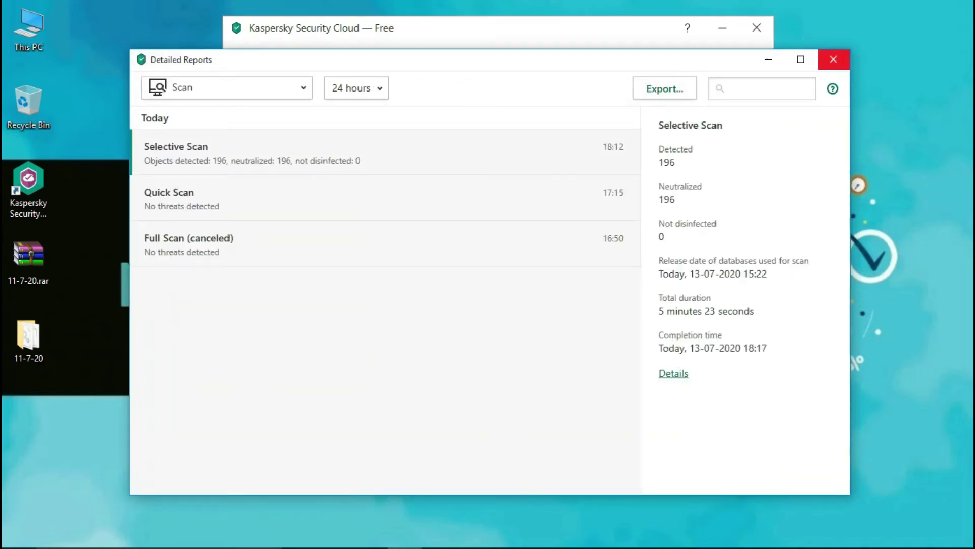
click(833, 59)
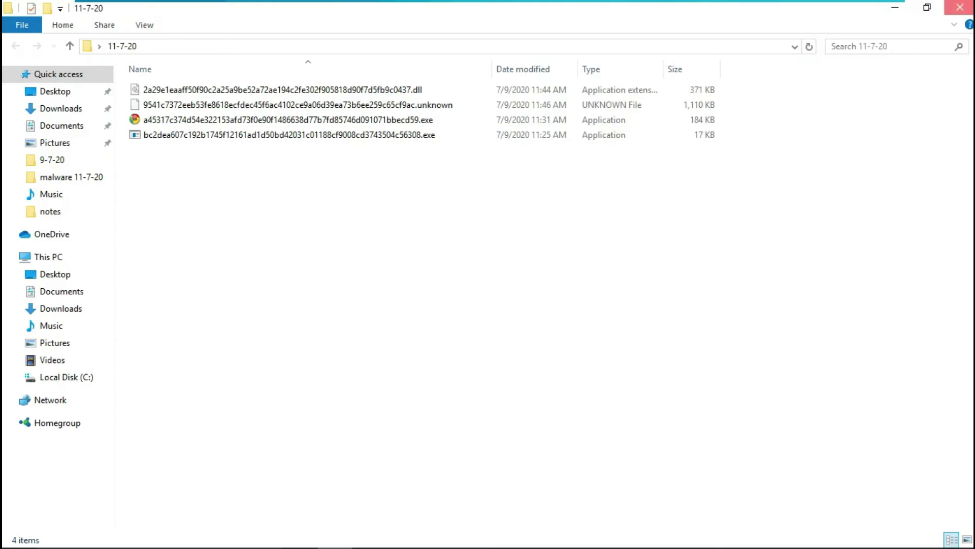
Step: Close the 11-7-20 folder window and load VirusTotal's upload page from the bookmark
click(960, 7)
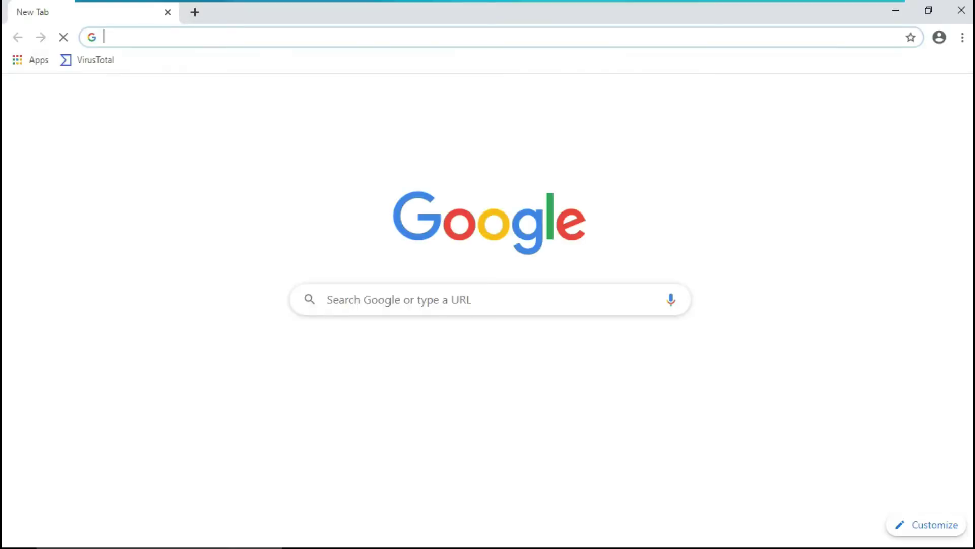
click(89, 60)
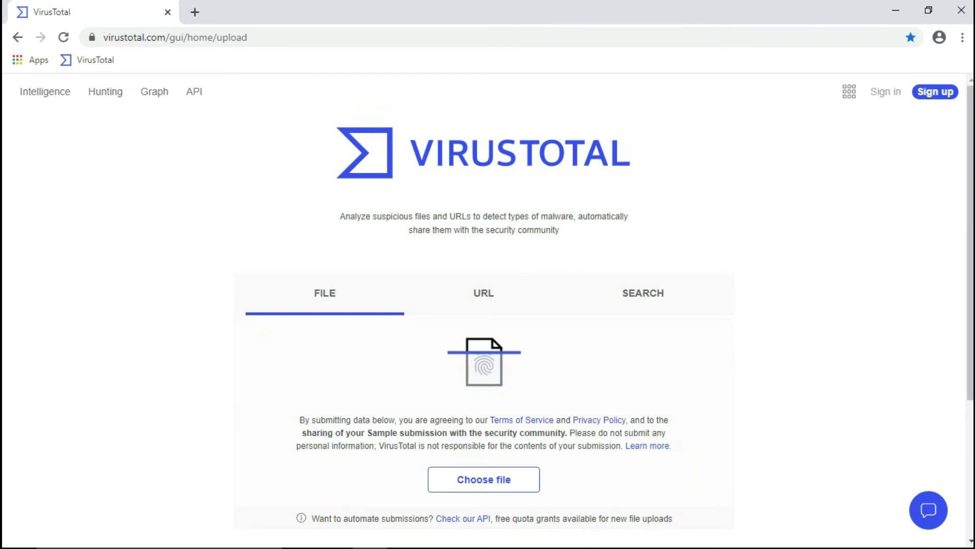
Step: Upload CHIL26B.dll from Desktop\11-7-20 to VirusTotal for analysis
scroll(483, 305, down, 4)
scroll(484, 305, up, 1)
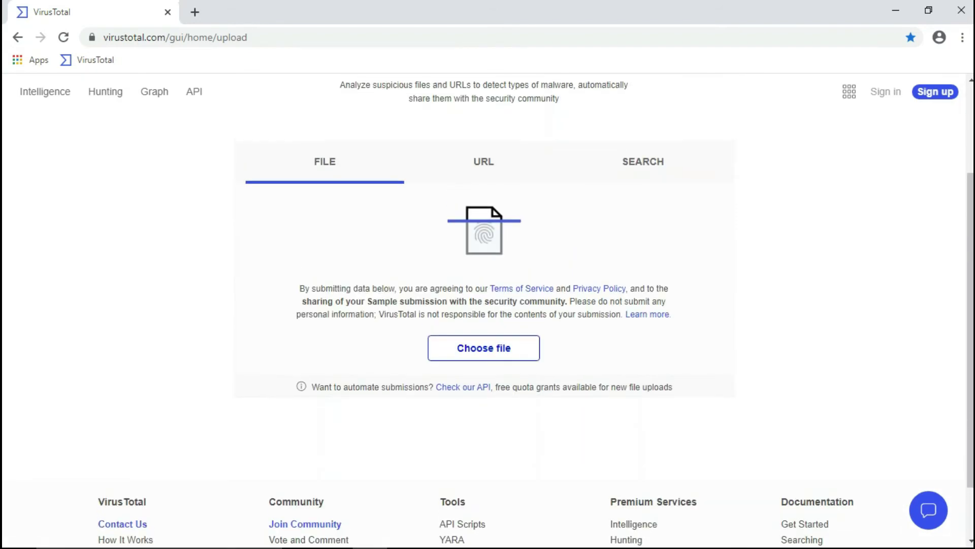
click(483, 348)
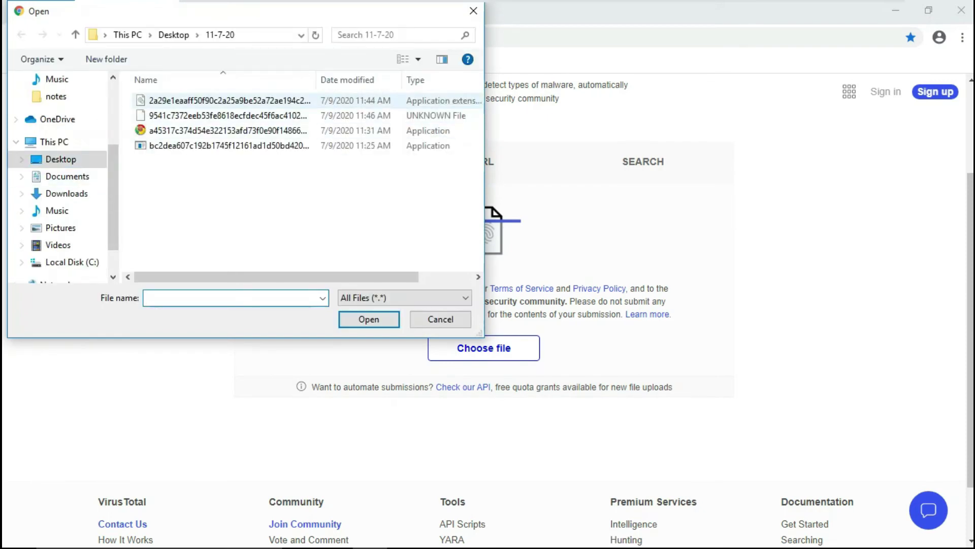
click(229, 100)
click(369, 319)
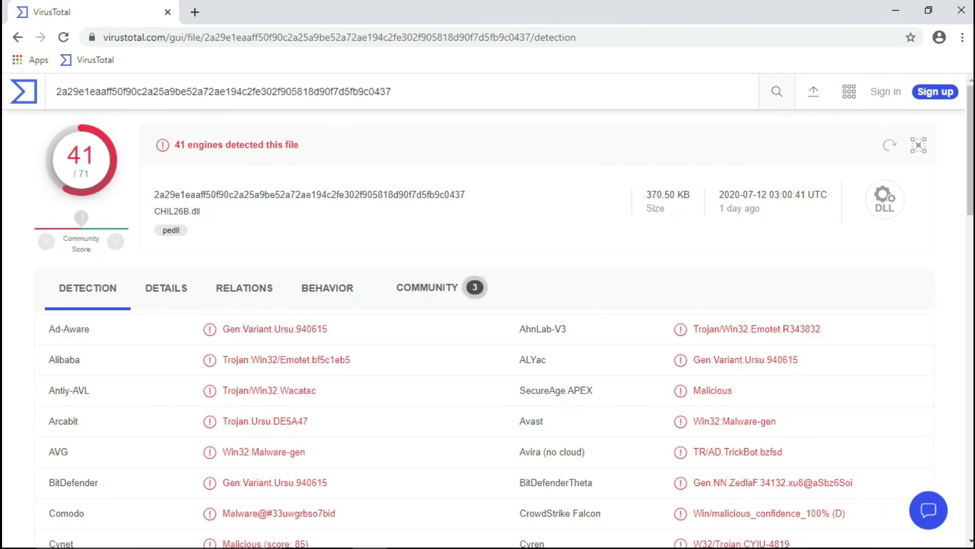
Step: Highlight the '41 engines detected this file' heading and the Microsoft engine in the Detection list
drag(176, 145, 299, 145)
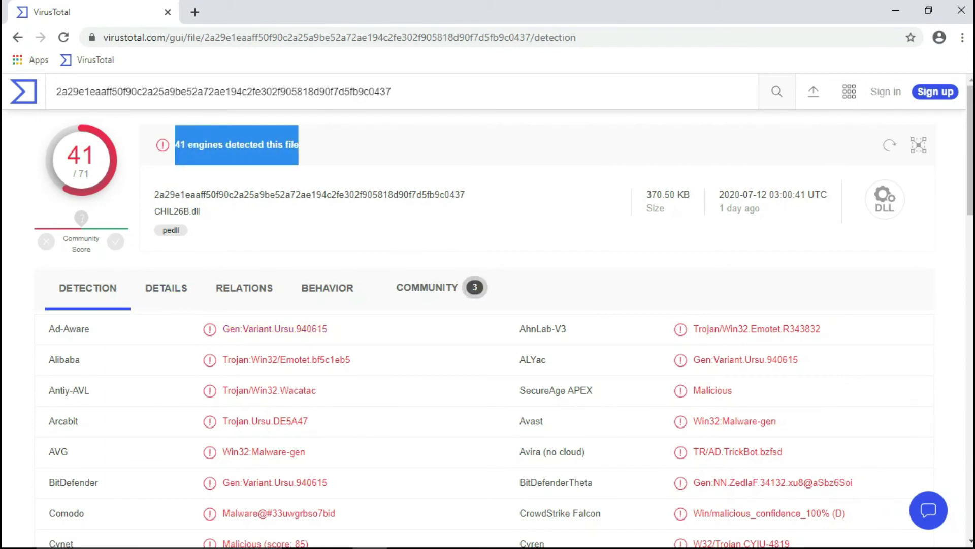
scroll(475, 287, down, 3)
scroll(280, 227, down, 3)
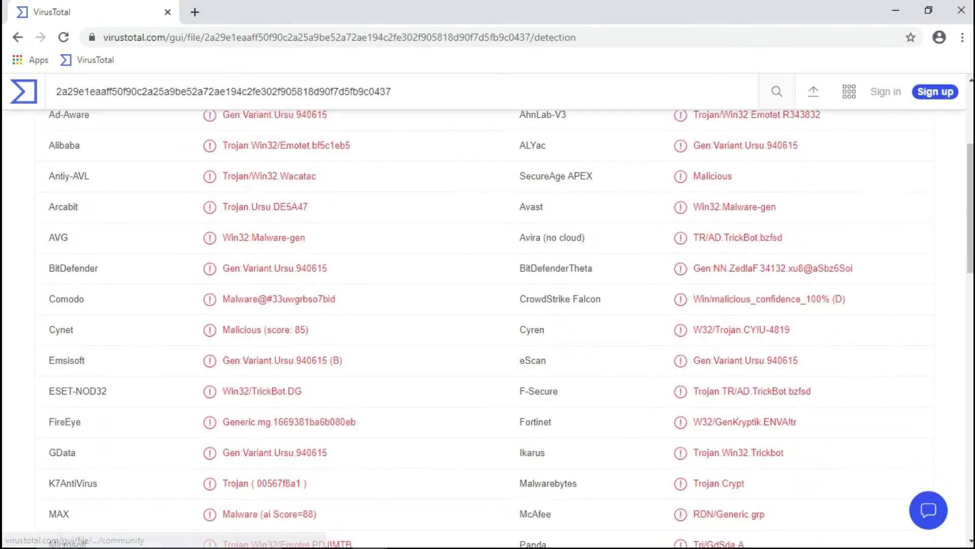
scroll(280, 227, down, 2)
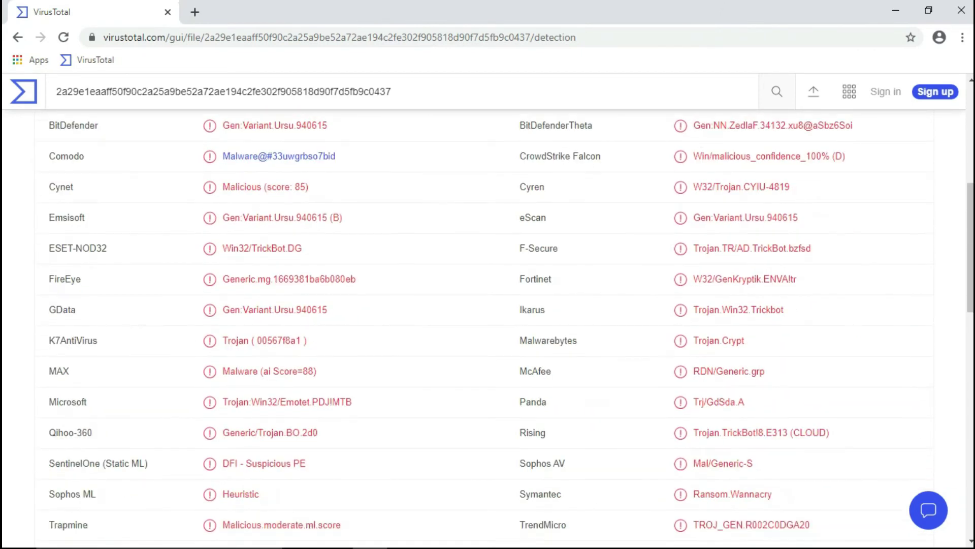
scroll(279, 227, down, 2)
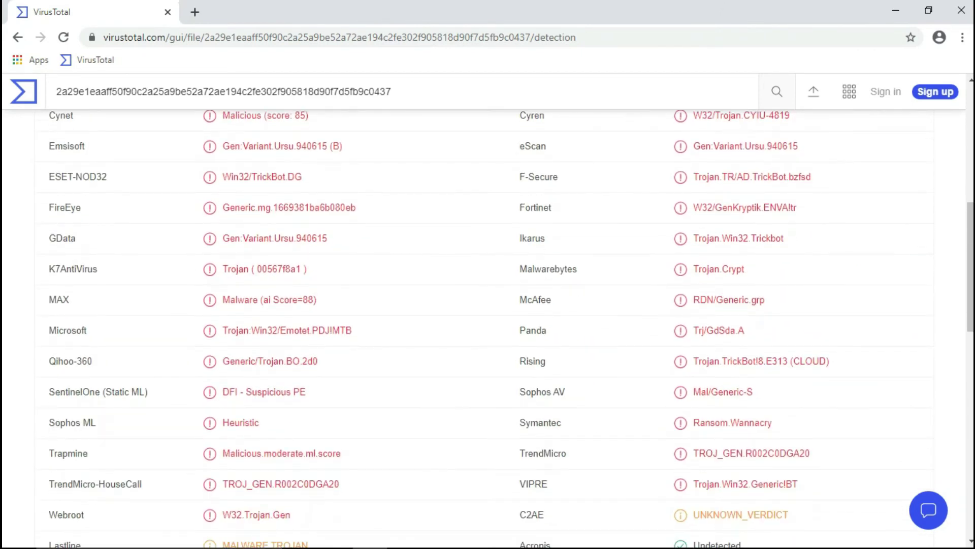
scroll(488, 329, down, 4)
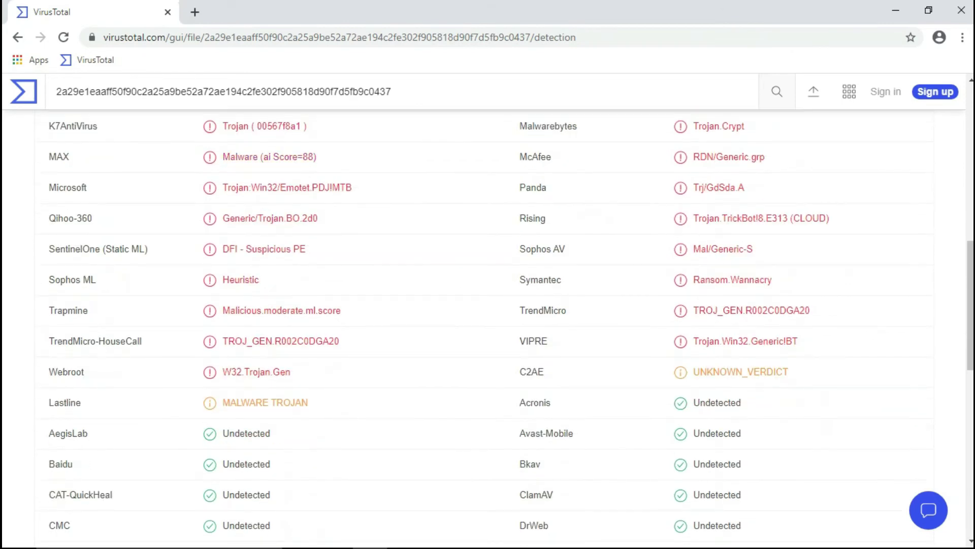
double_click(68, 187)
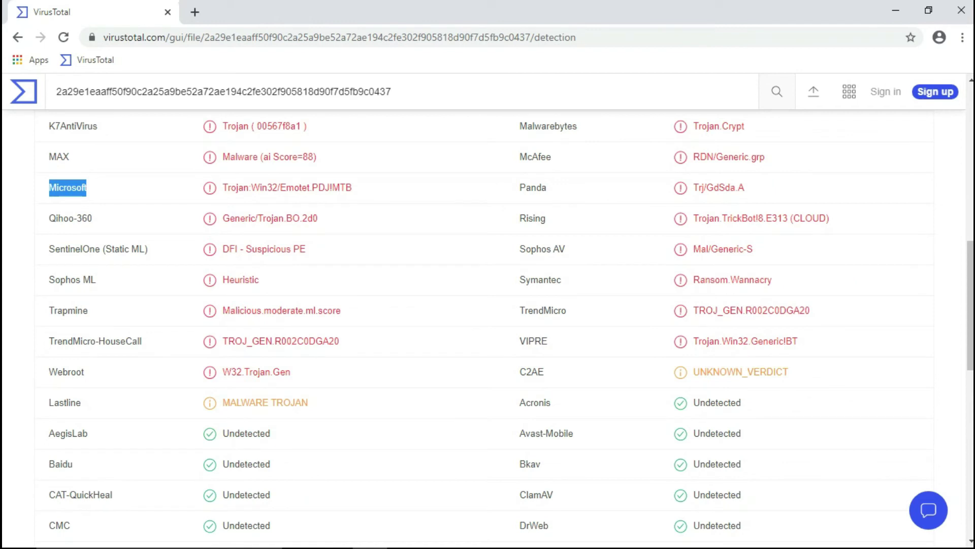
drag(53, 279, 50, 119)
click(51, 119)
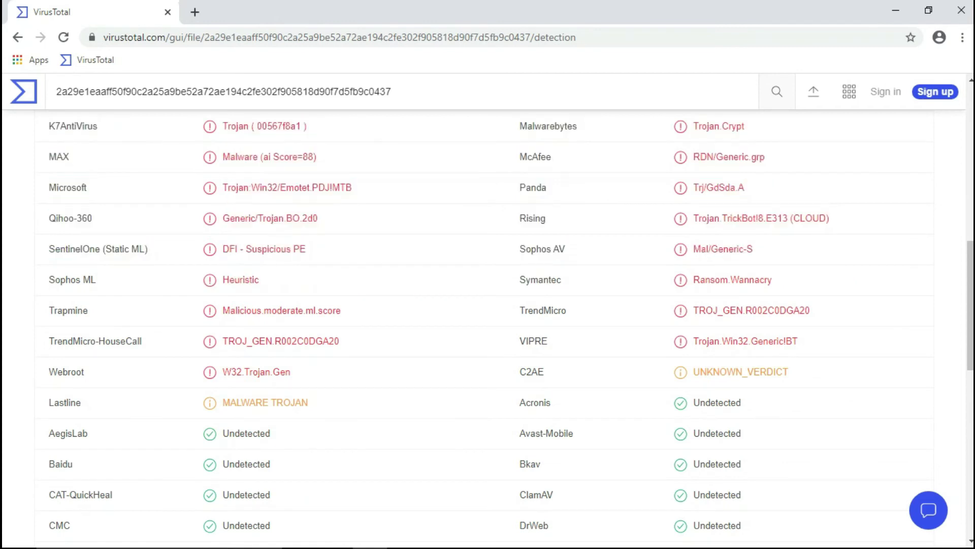
Step: Highlight the flagging engines Sophos ML, Symantec, TrendMicro, TrendMicro-HouseCall, VIPRE and Webroot
drag(49, 279, 96, 280)
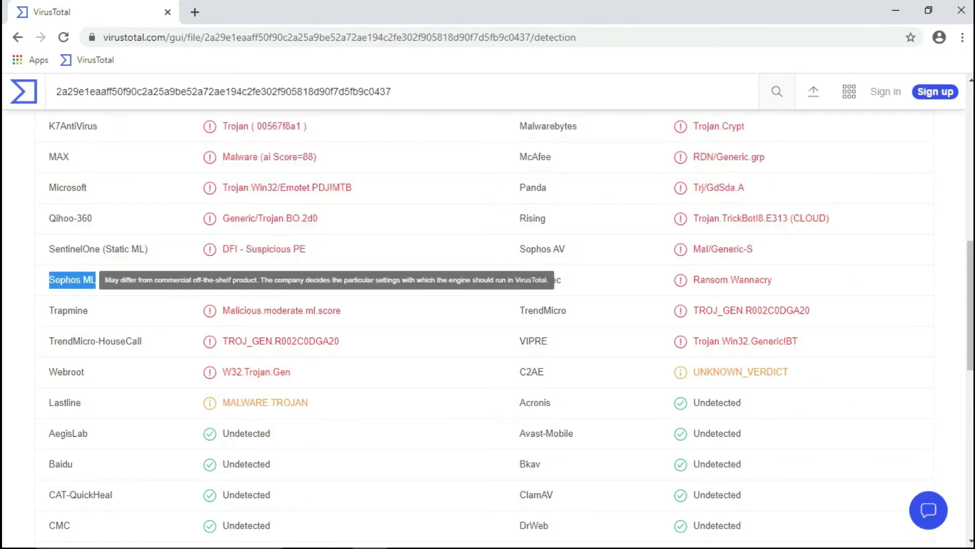
drag(519, 279, 561, 279)
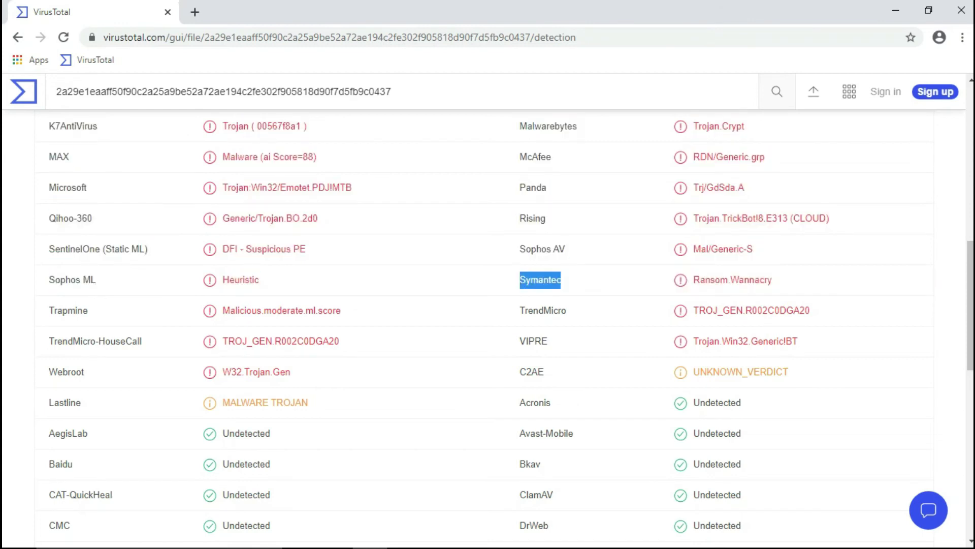
drag(520, 310, 567, 310)
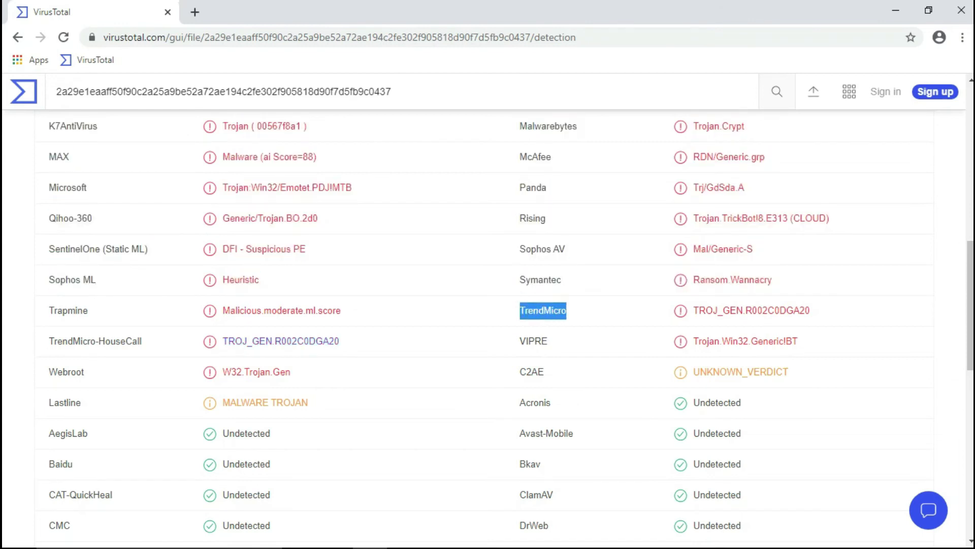
drag(49, 341, 137, 341)
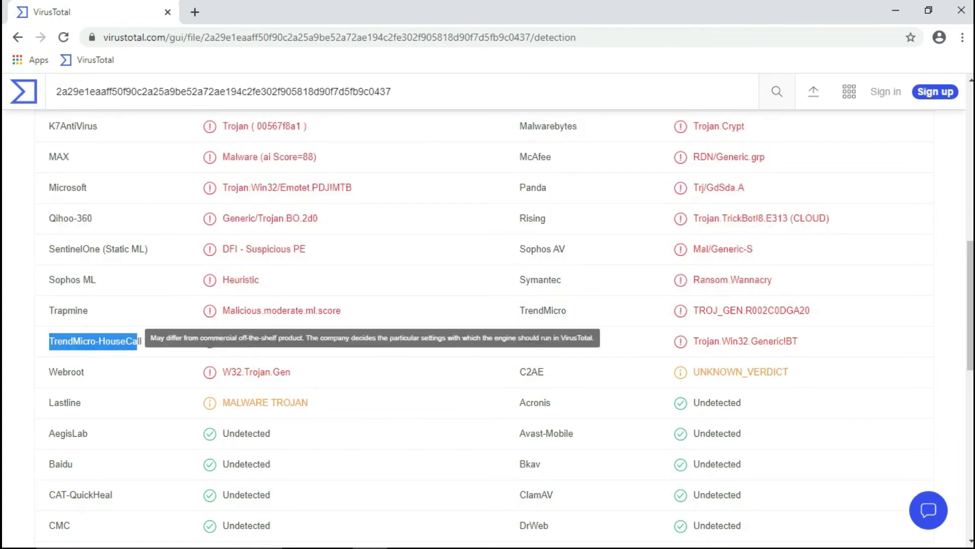
drag(519, 341, 548, 341)
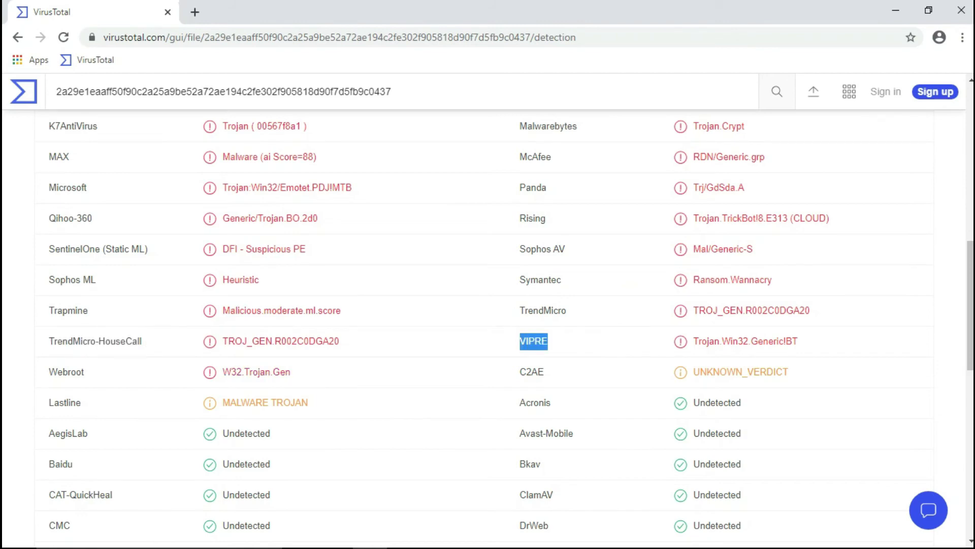
drag(49, 371, 84, 371)
Step: Highlight Kaspersky's Undetected result, then go back to the VirusTotal upload page
scroll(209, 321, down, 7)
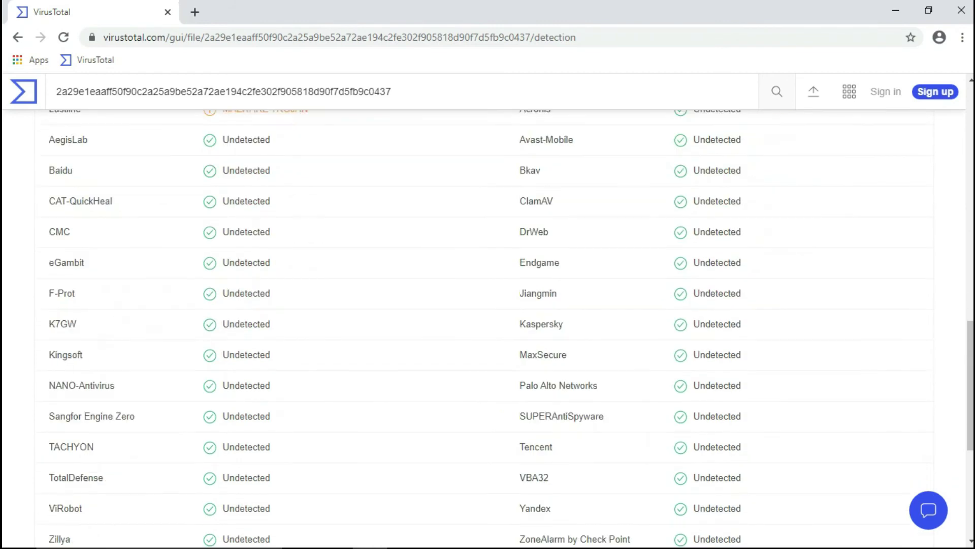
drag(520, 260, 741, 260)
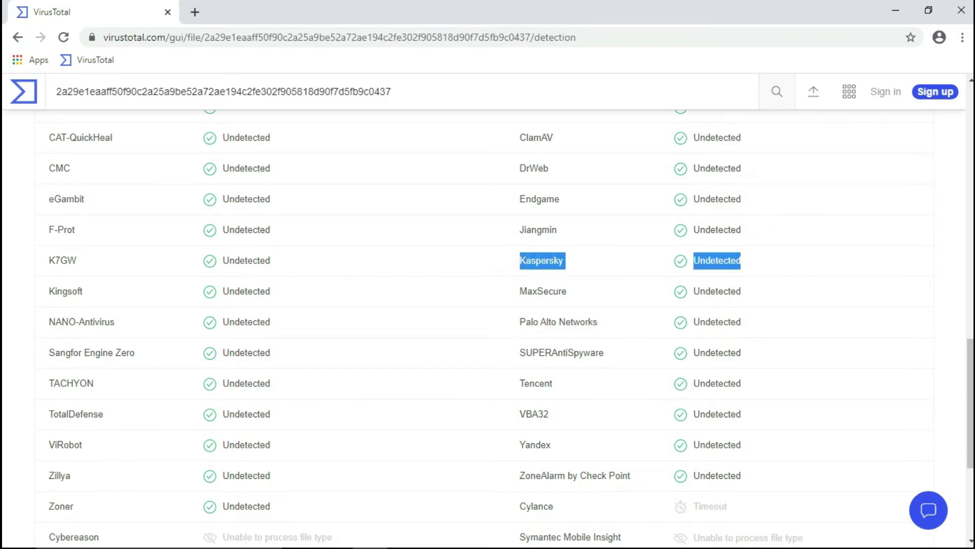
click(741, 260)
scroll(487, 330, up, 15)
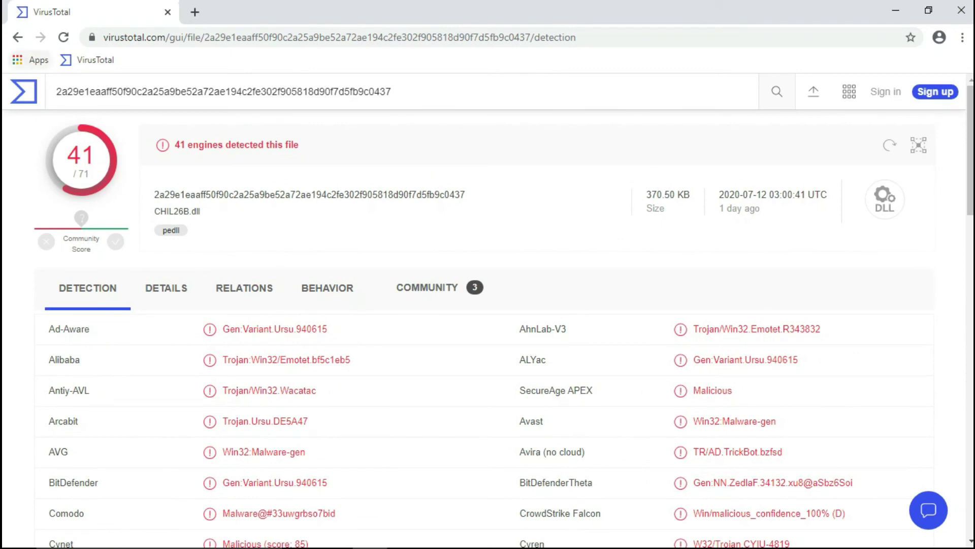
key(alt+Left)
Step: Upload the third sample file from the 11-7-20 folder to VirusTotal for analysis
click(484, 479)
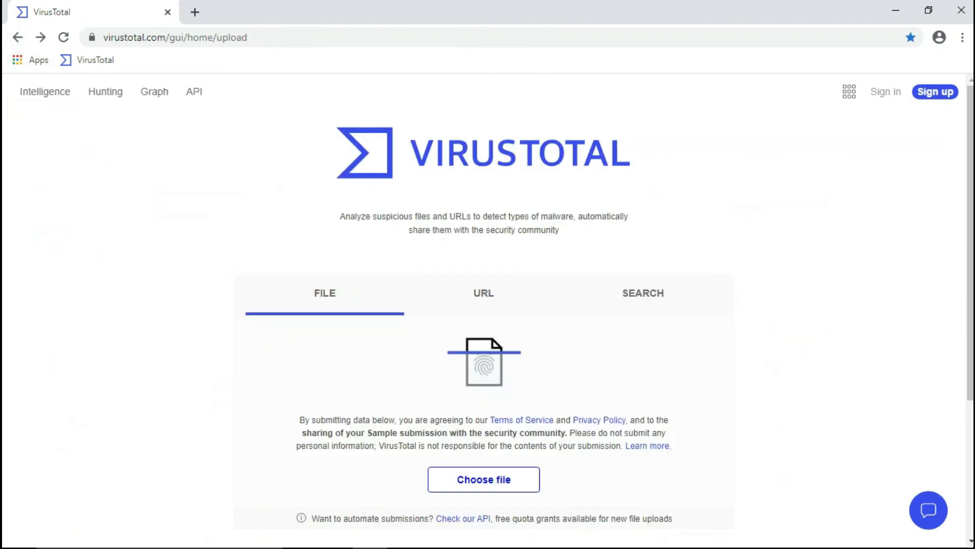
click(228, 130)
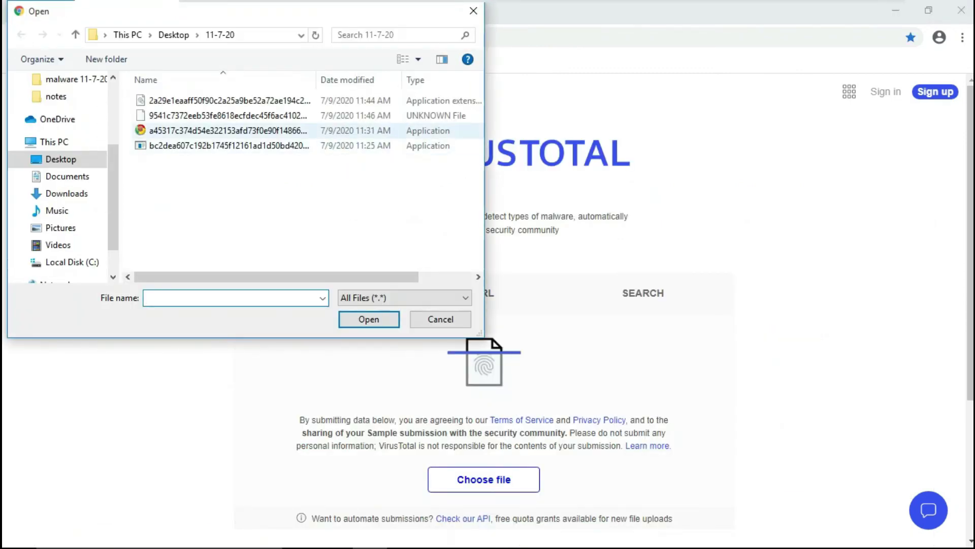
click(369, 319)
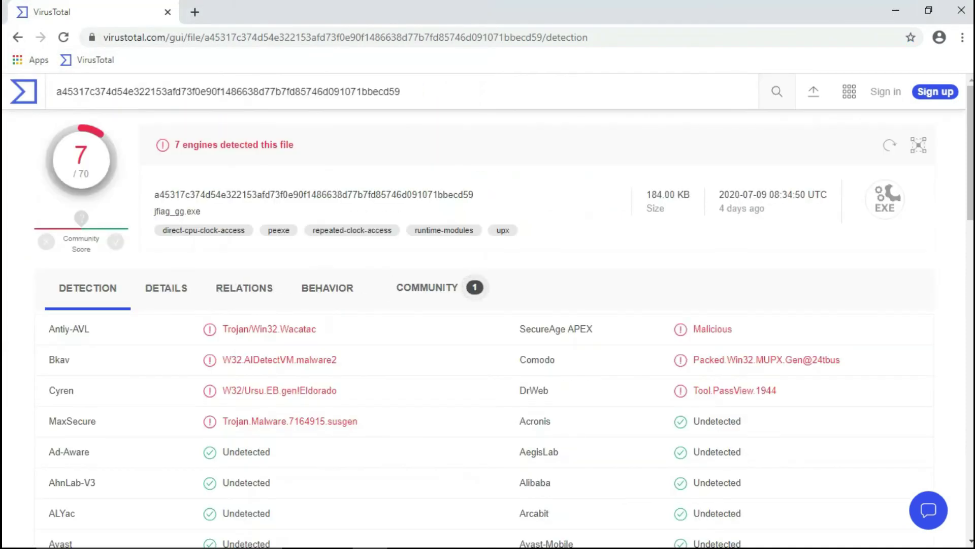
Step: Highlight the Cyren, DrWeb and MaxSecure detections in the results table
scroll(503, 320, down, 2)
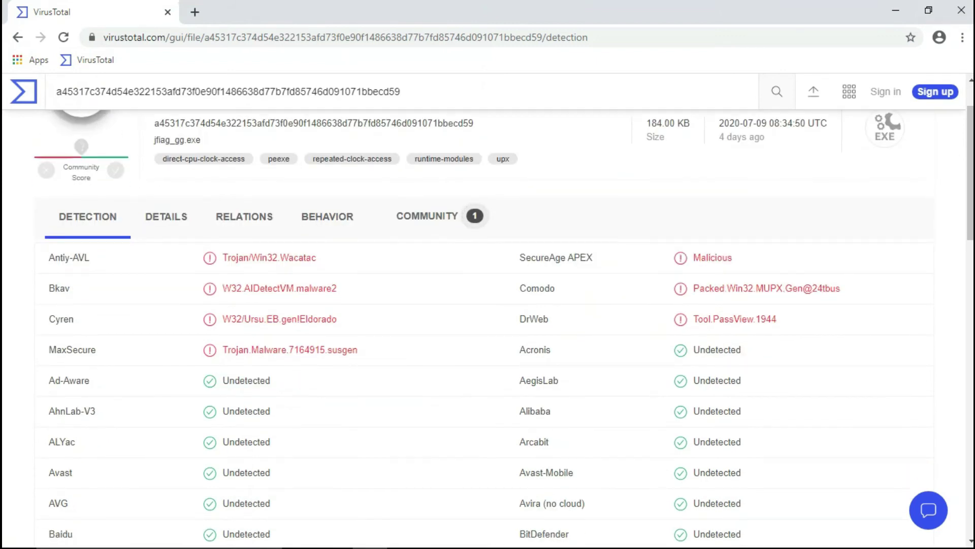
double_click(60, 319)
drag(519, 319, 556, 288)
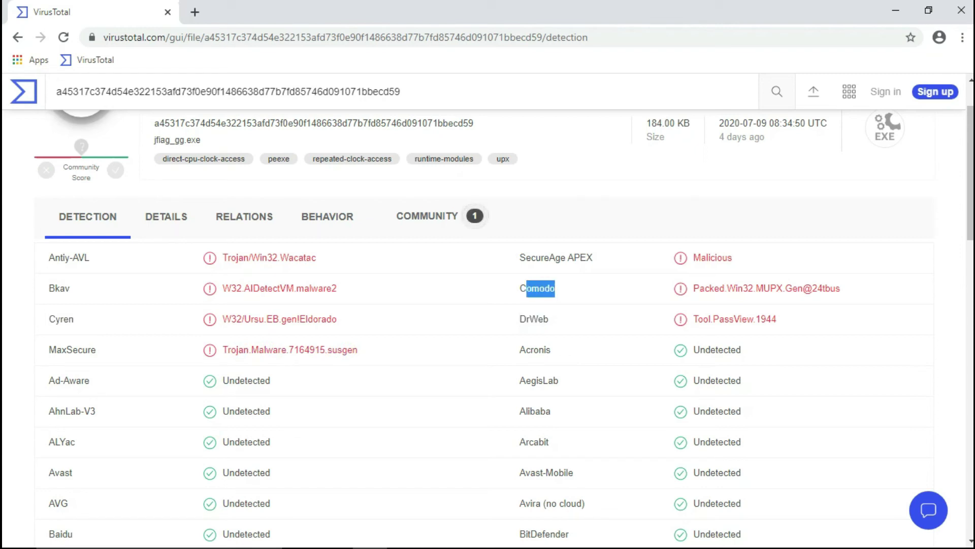
double_click(73, 349)
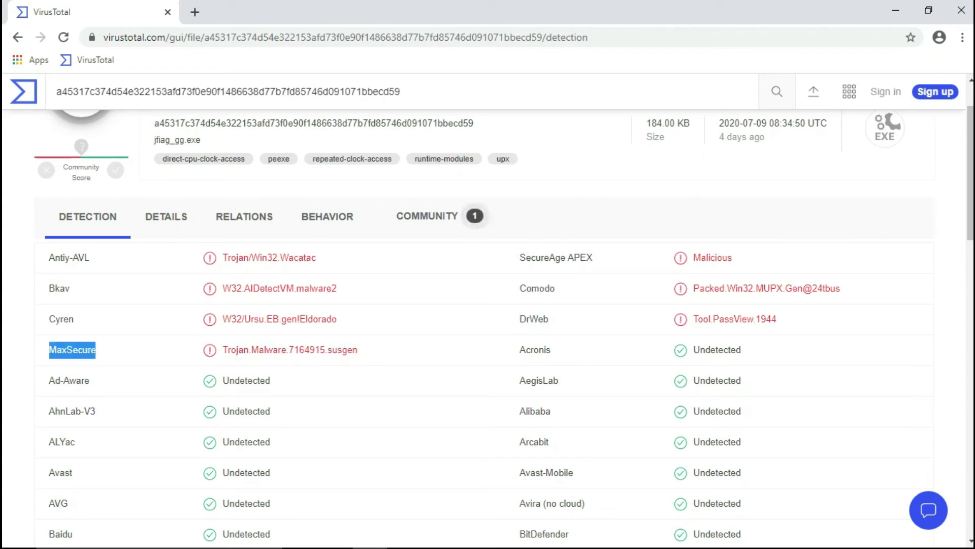
Step: Scroll the detection table to show Kaspersky and Microsoft both reporting Undetected
scroll(73, 349, down, 3)
scroll(488, 329, down, 3)
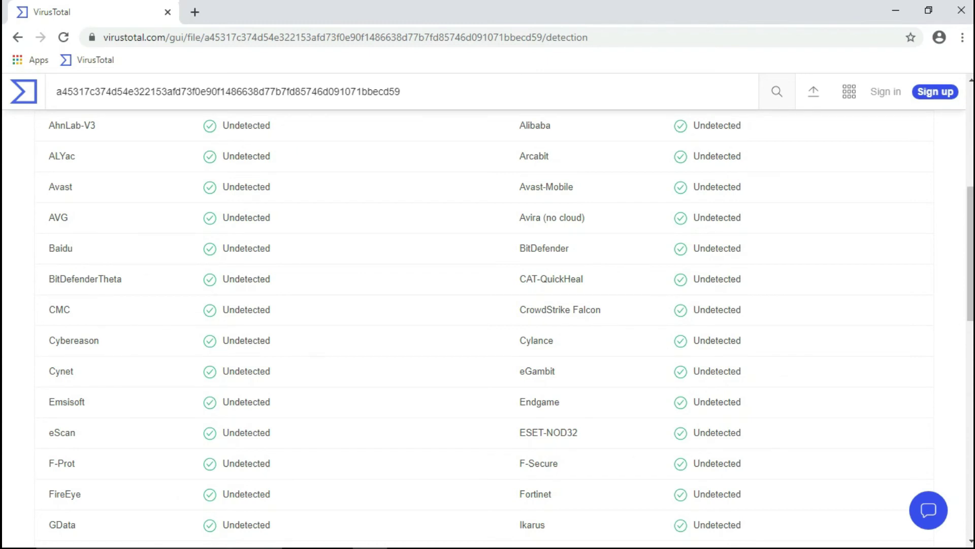
scroll(487, 329, down, 2)
scroll(487, 329, down, 1)
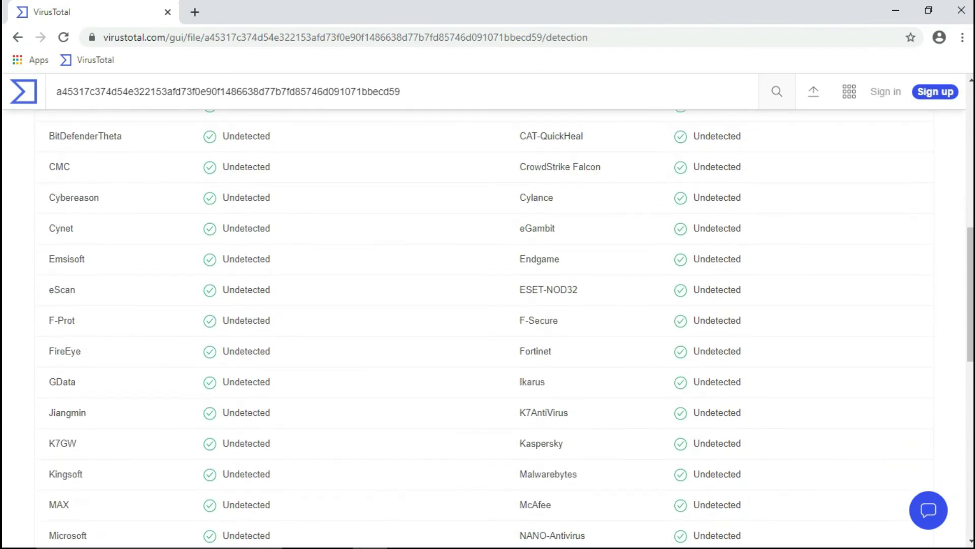
scroll(488, 330, down, 3)
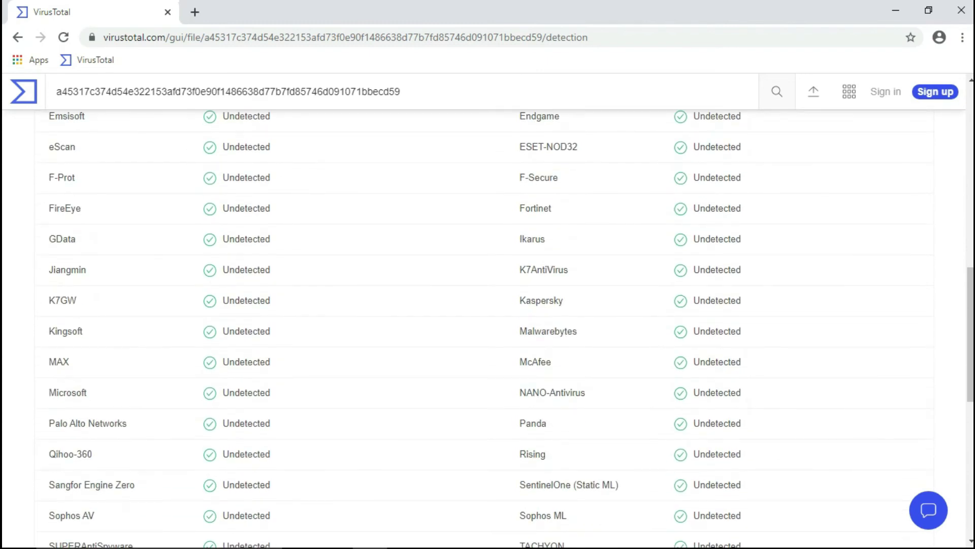
drag(520, 300, 741, 300)
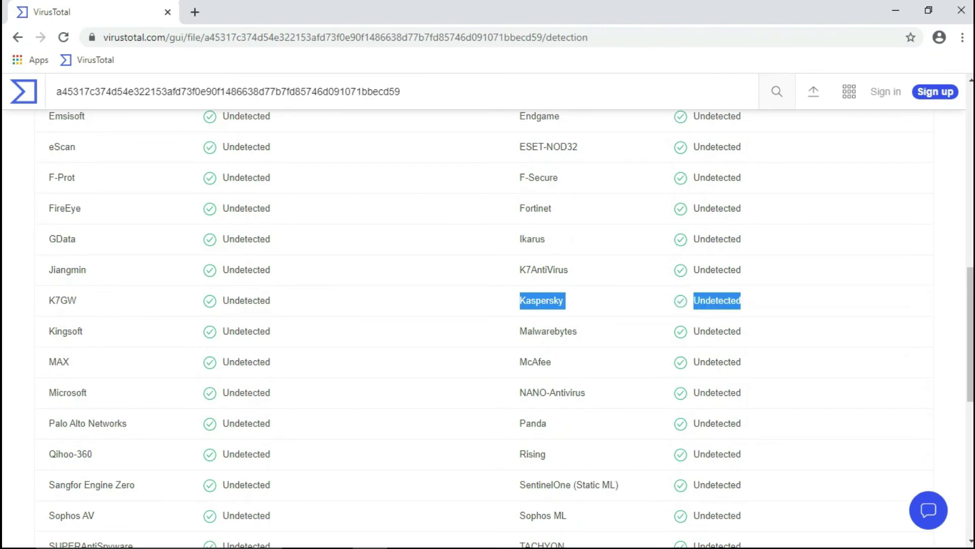
scroll(487, 329, down, 1)
drag(49, 321, 270, 321)
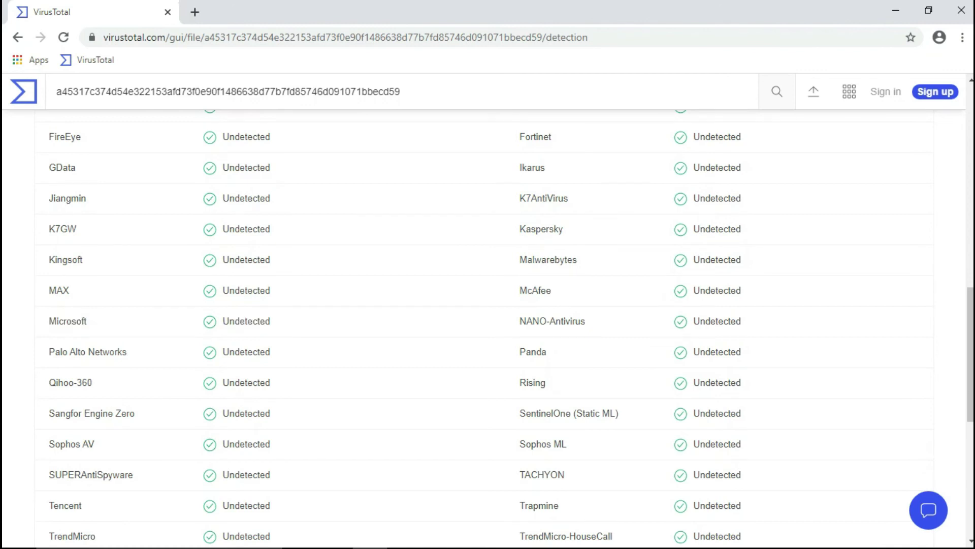
scroll(488, 329, up, 8)
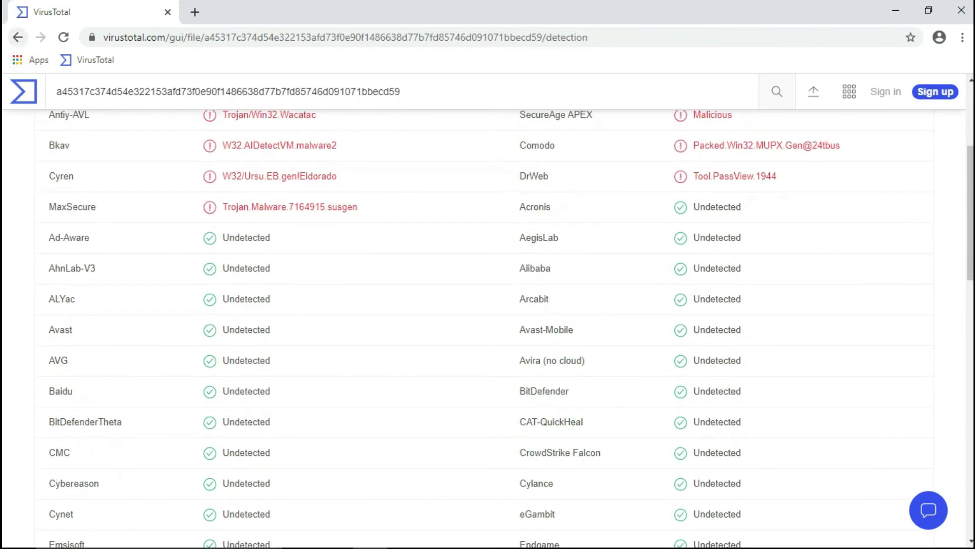
click(18, 37)
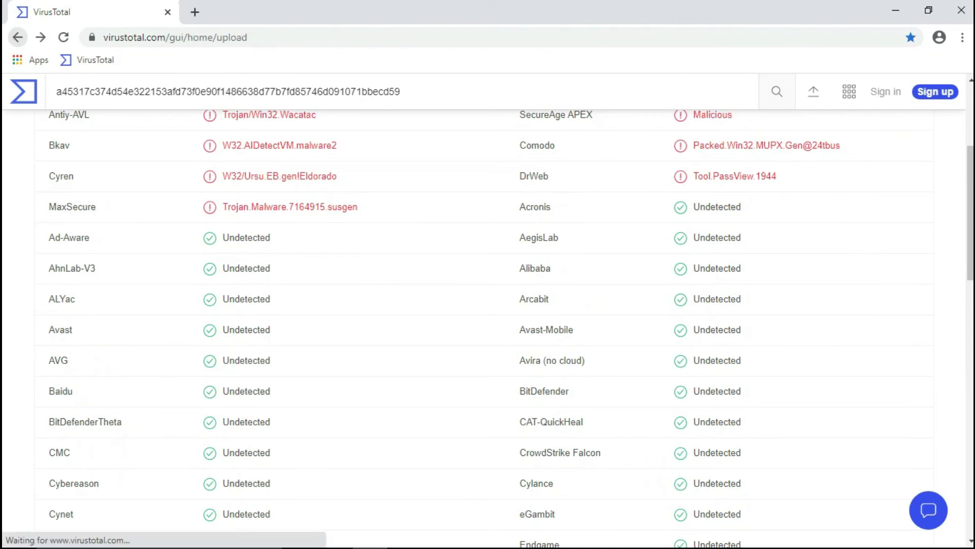
click(484, 479)
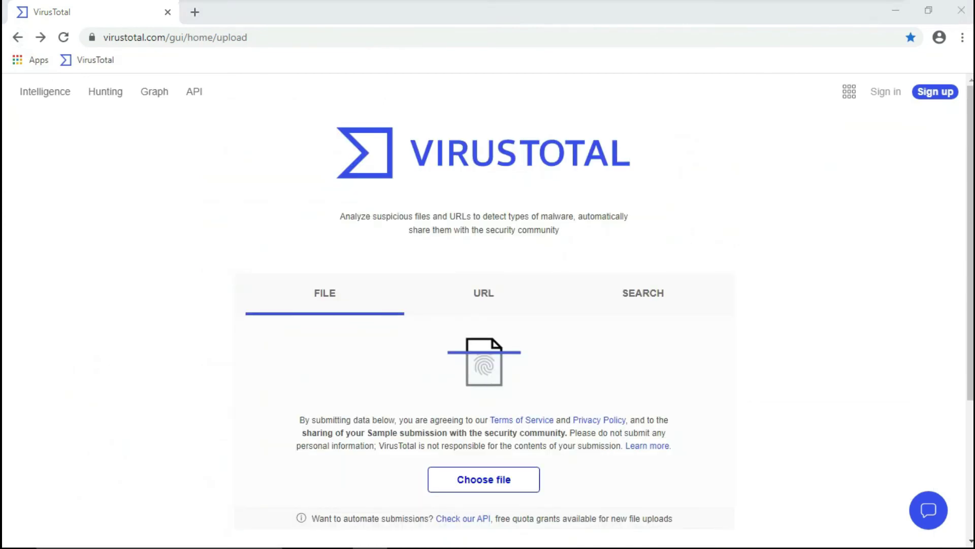
click(229, 145)
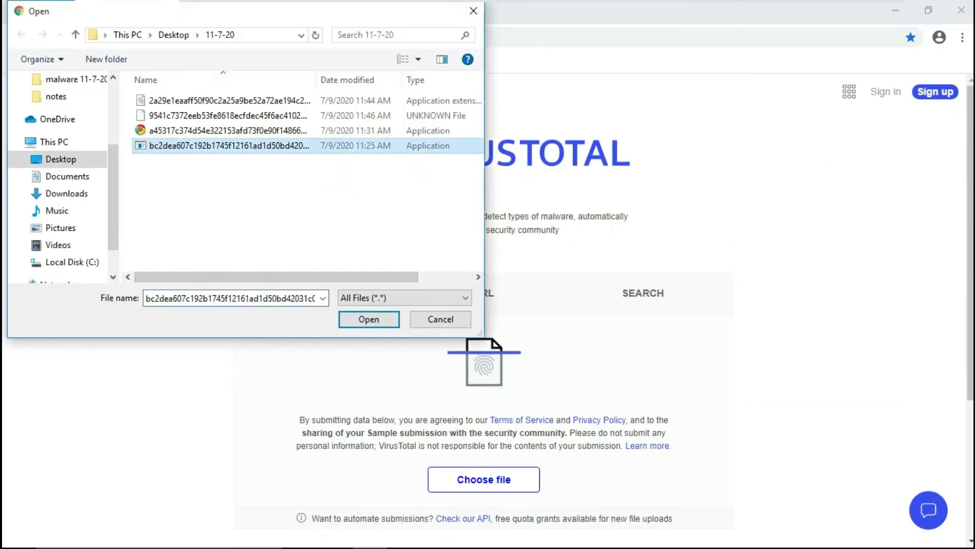
click(368, 319)
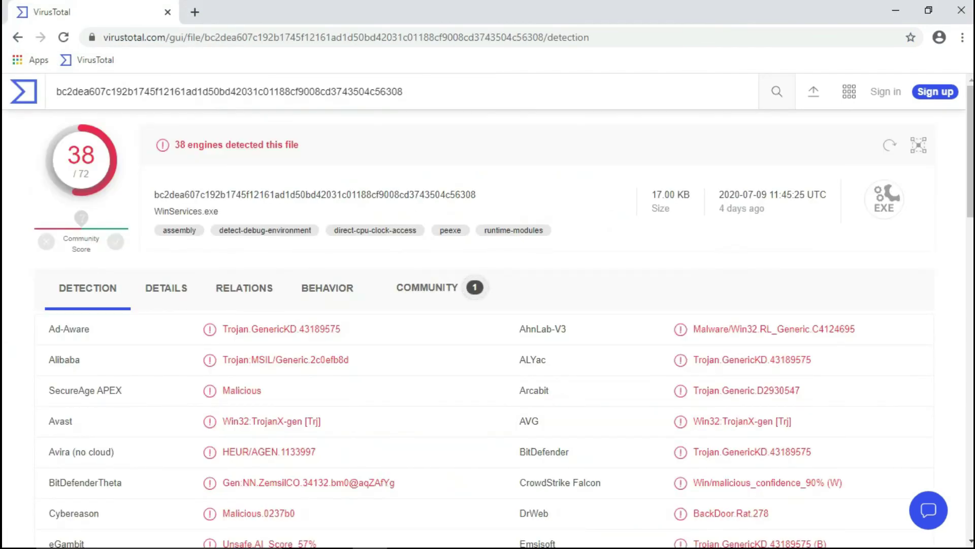
drag(175, 145, 299, 144)
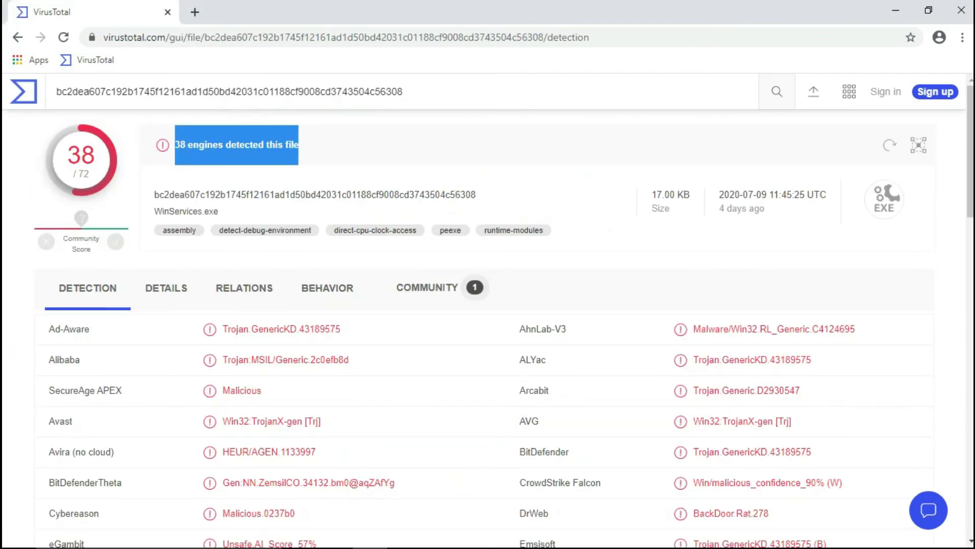
click(99, 317)
scroll(99, 317, down, 3)
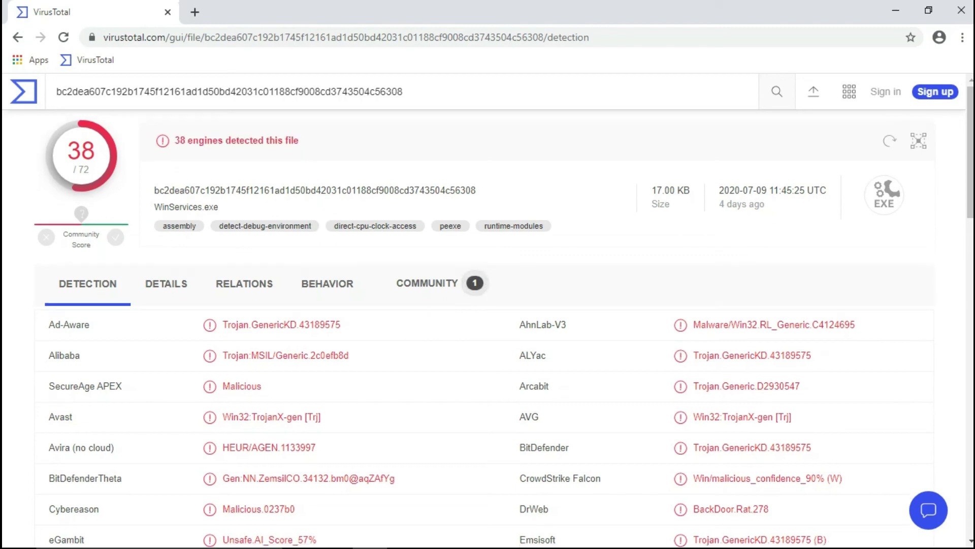
scroll(127, 295, down, 3)
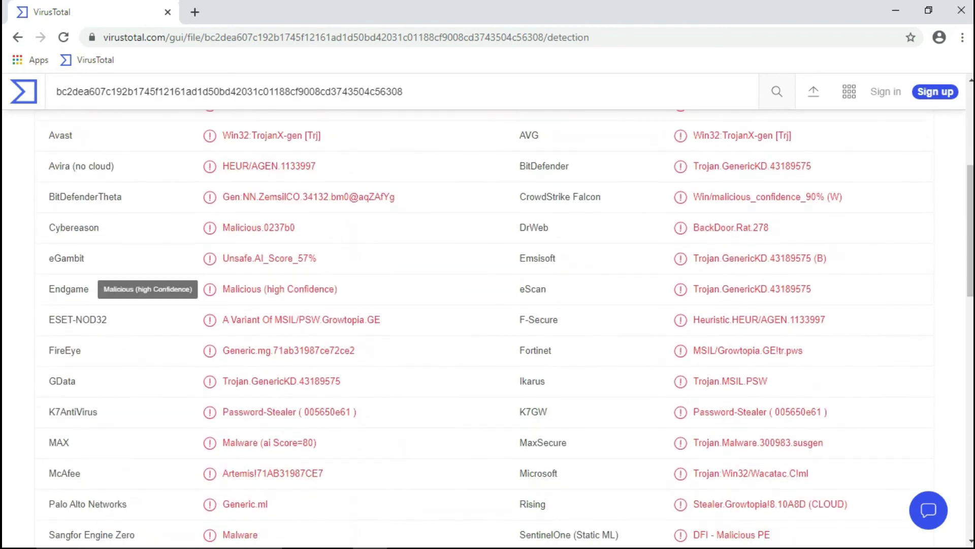
scroll(488, 326, down, 3)
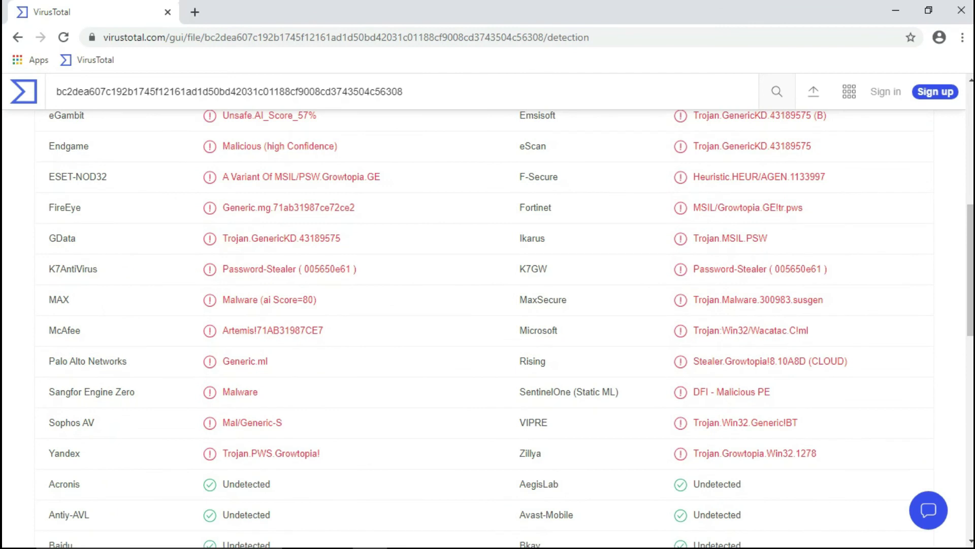
double_click(538, 330)
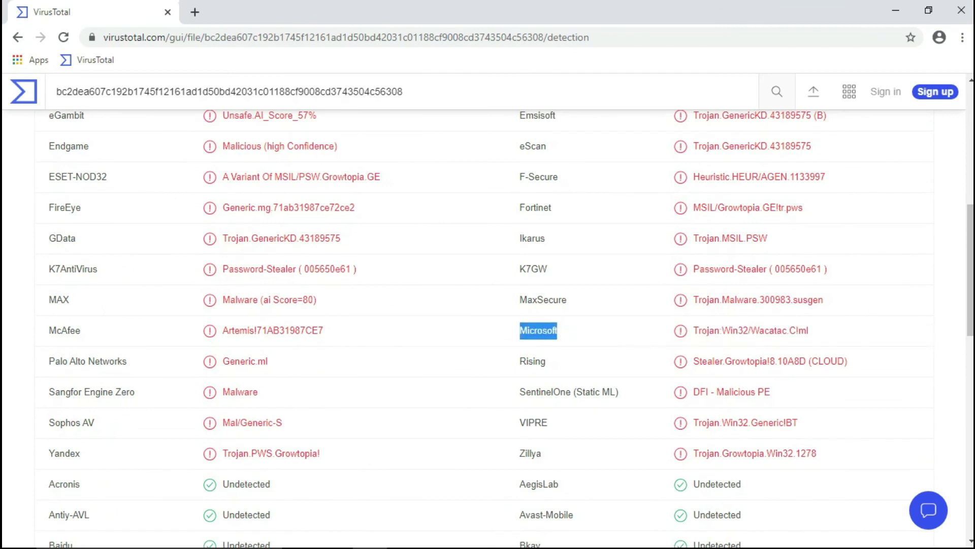
drag(694, 330, 808, 330)
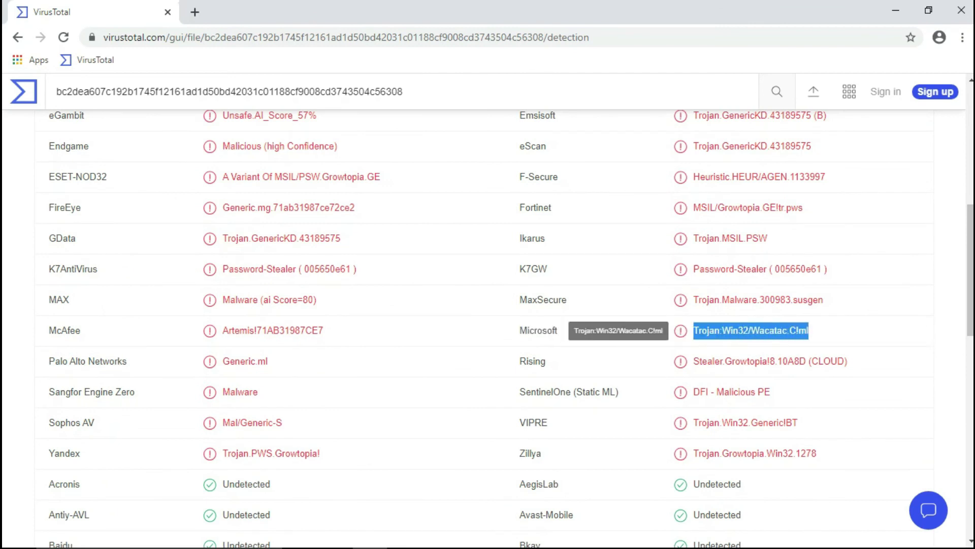
scroll(488, 325, down, 3)
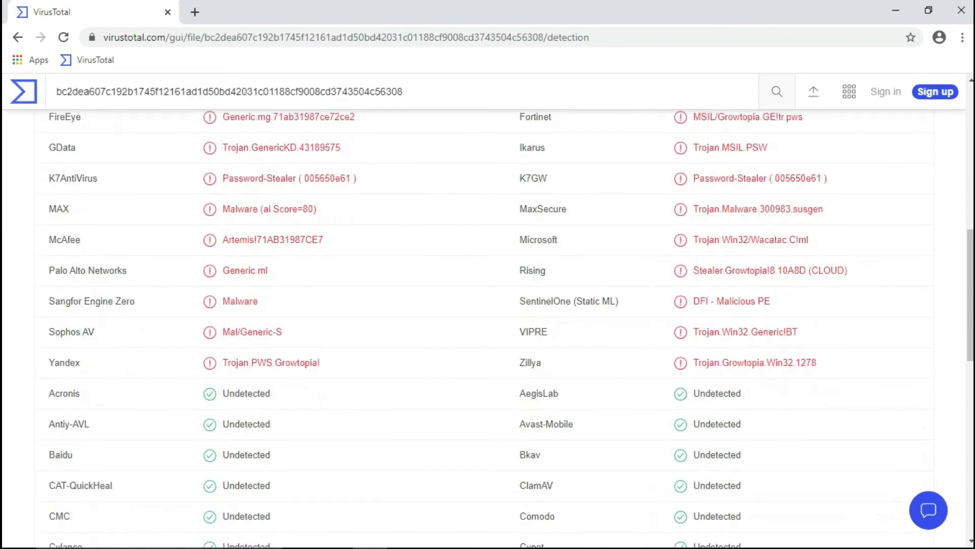
scroll(487, 325, down, 4)
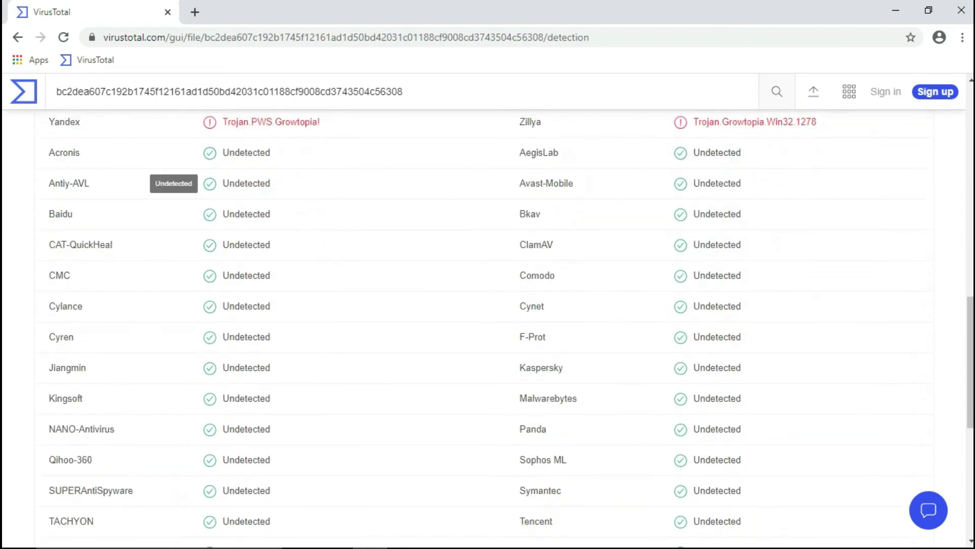
drag(520, 341, 742, 341)
click(680, 342)
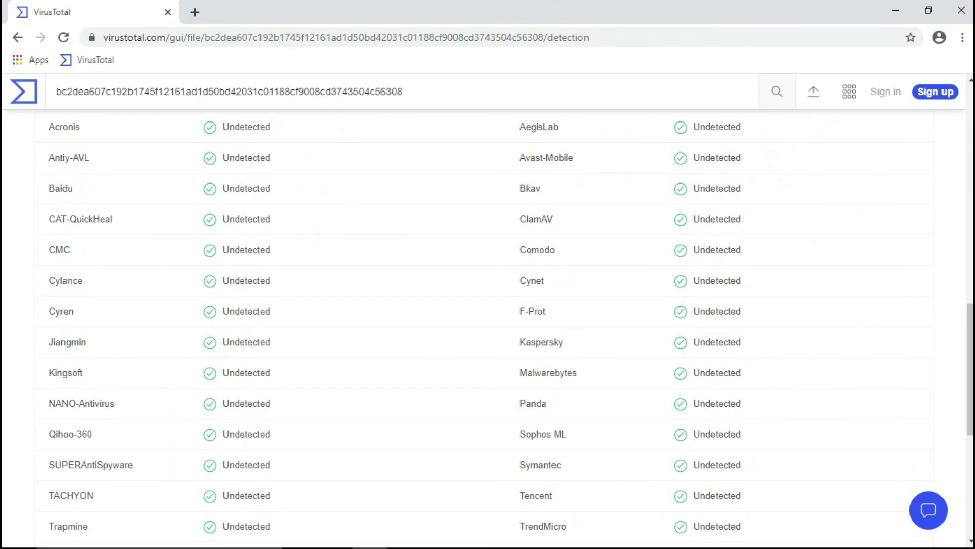
scroll(488, 325, up, 15)
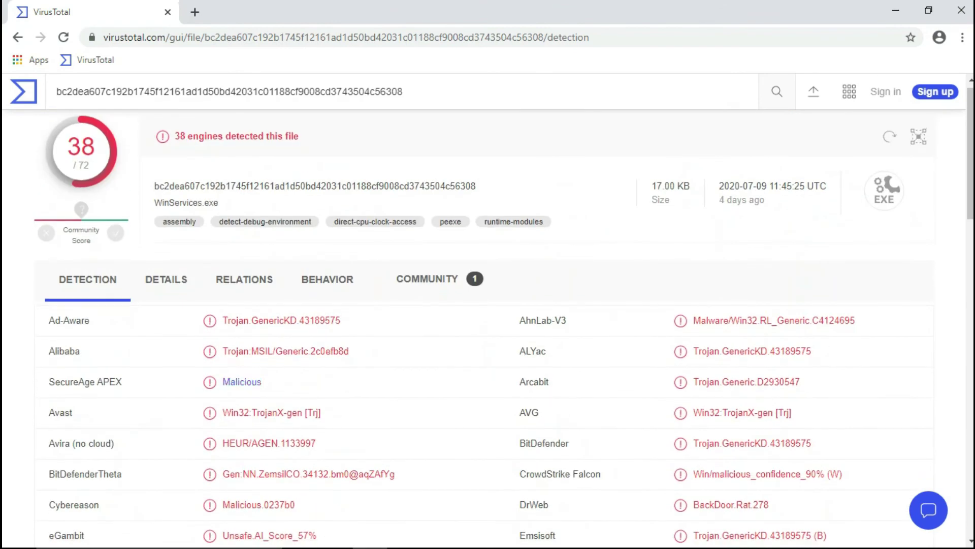
Step: Return to the VirusTotal home page, then open Windows Defender from the tray and dismiss its notice
click(18, 37)
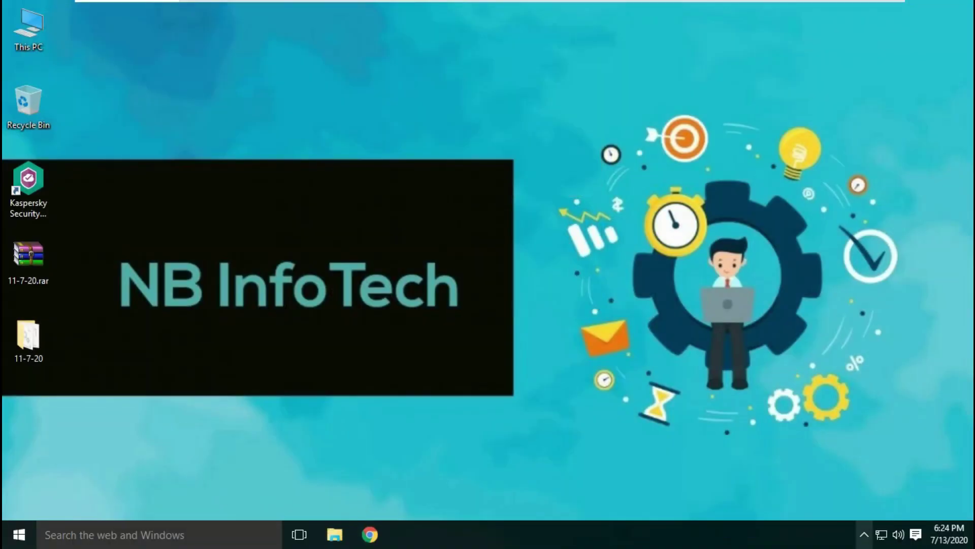
click(863, 534)
right_click(863, 477)
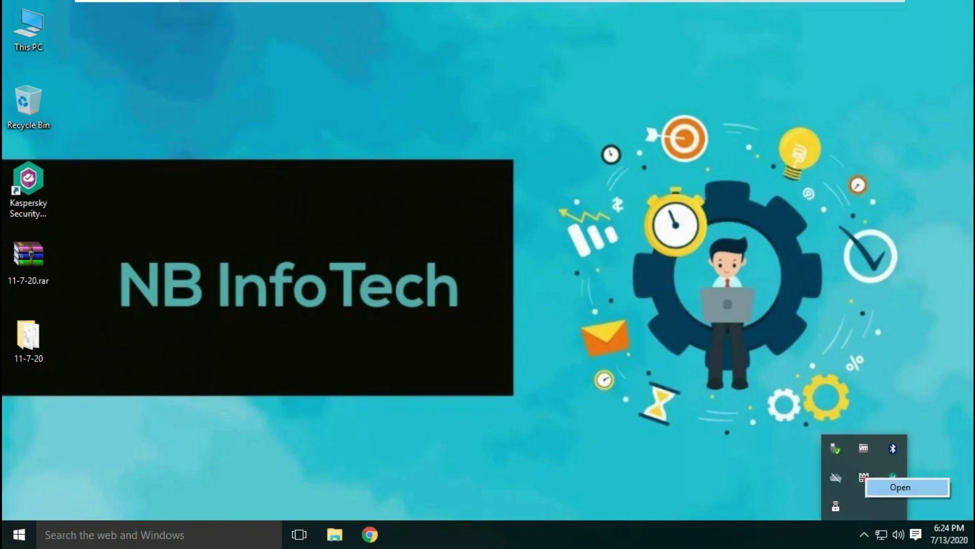
click(900, 487)
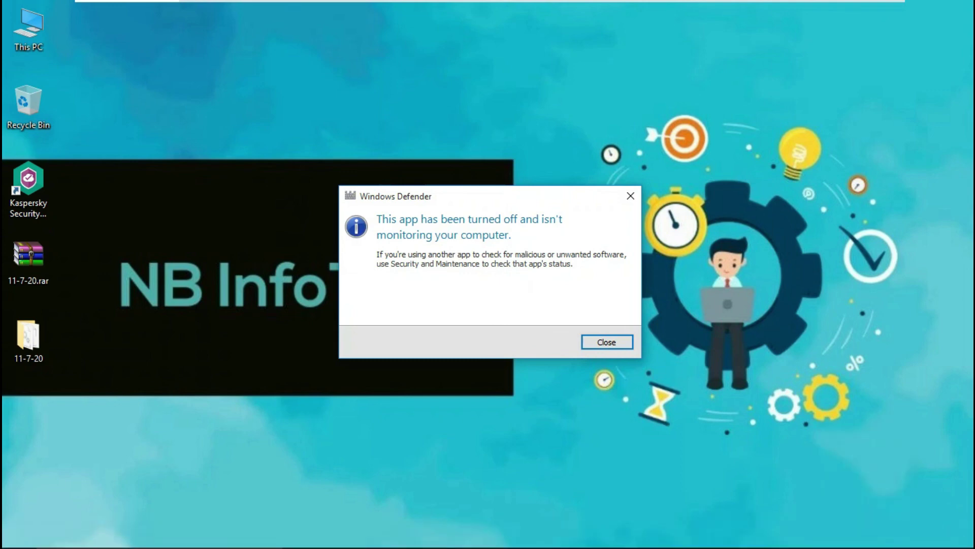
key(Return)
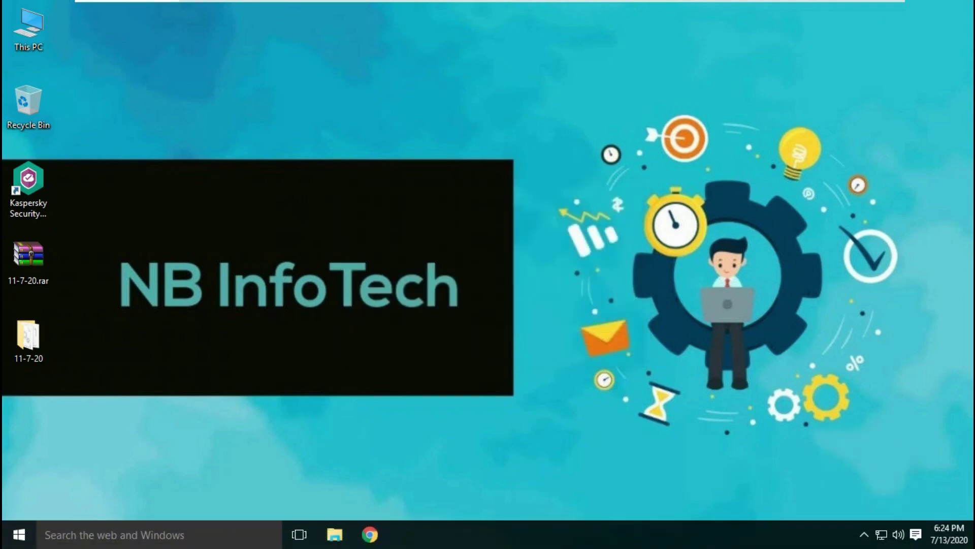
Step: Pause Kaspersky protection indefinitely from its tray icon and confirm the pause
click(864, 534)
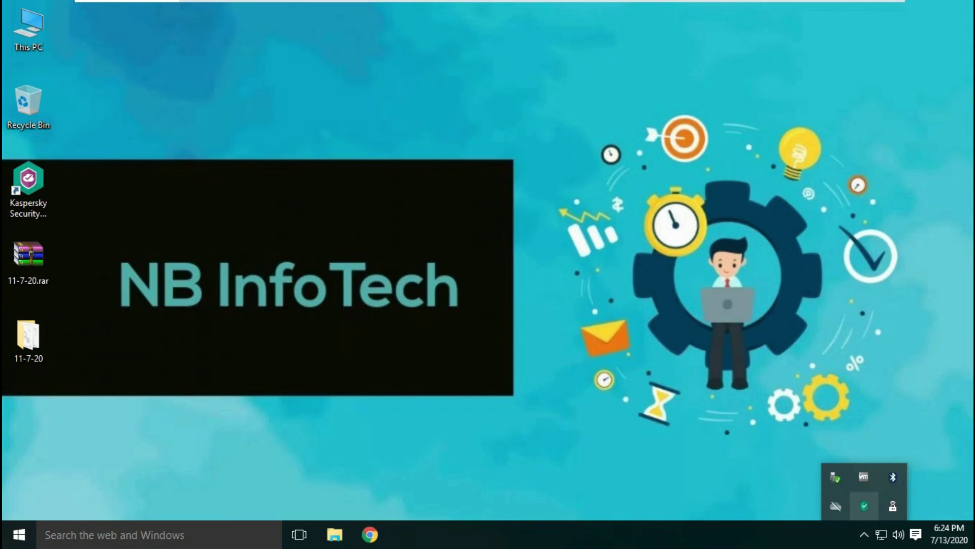
right_click(864, 507)
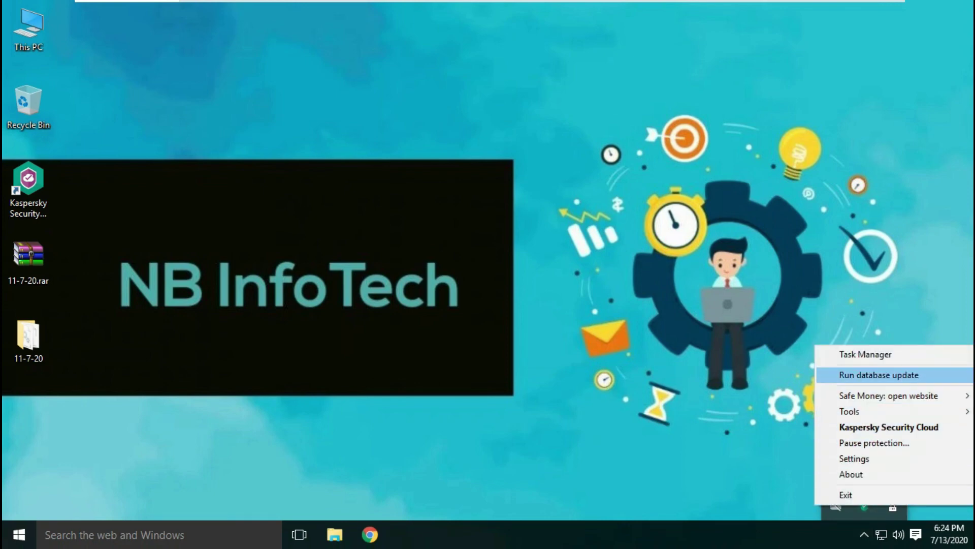
click(874, 442)
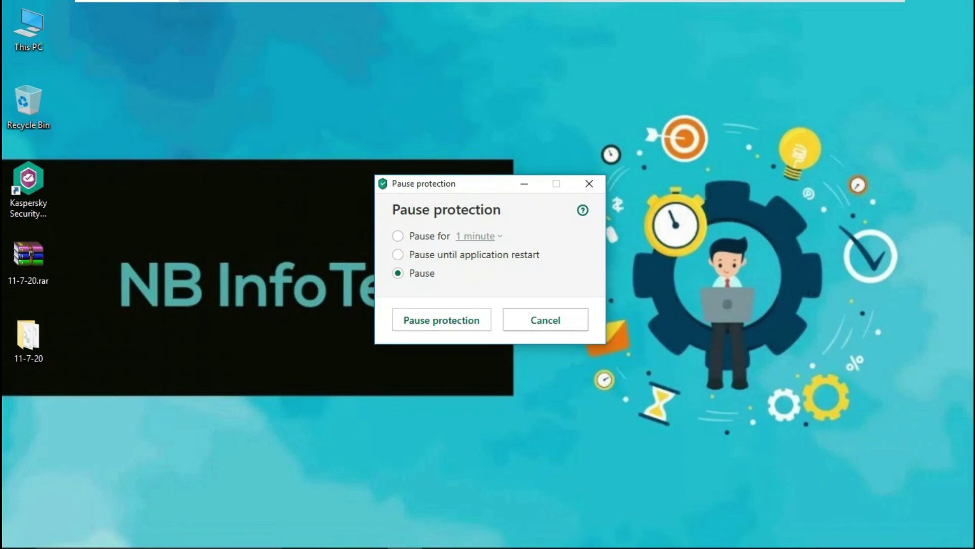
click(441, 319)
click(546, 356)
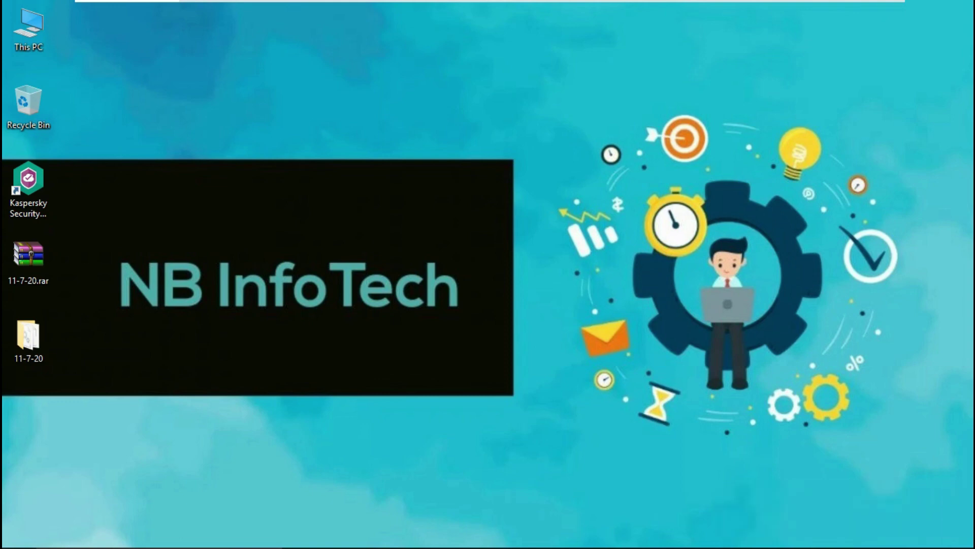
Step: Check Kaspersky's paused tray status, then open Windows Defender via Control Panel to show it's turned off
click(864, 535)
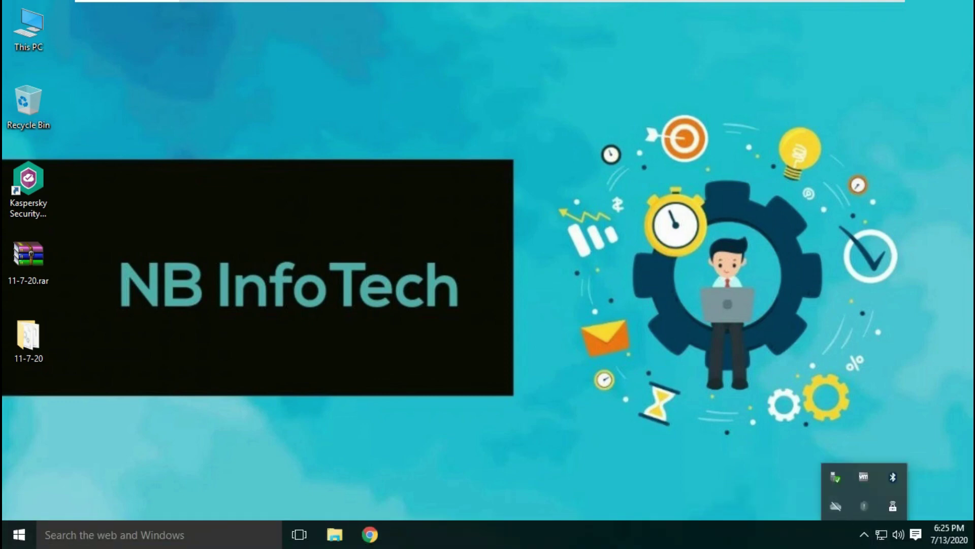
key(super+r)
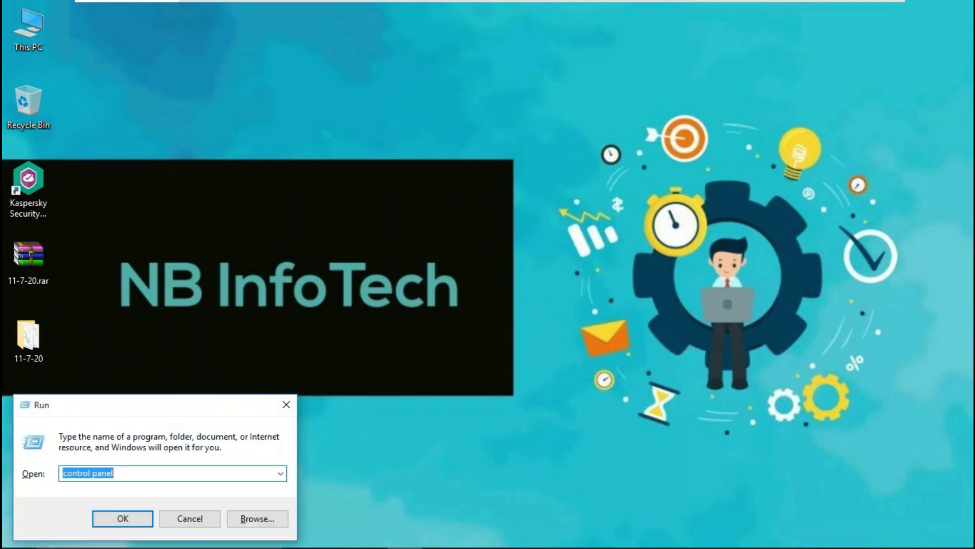
key(Return)
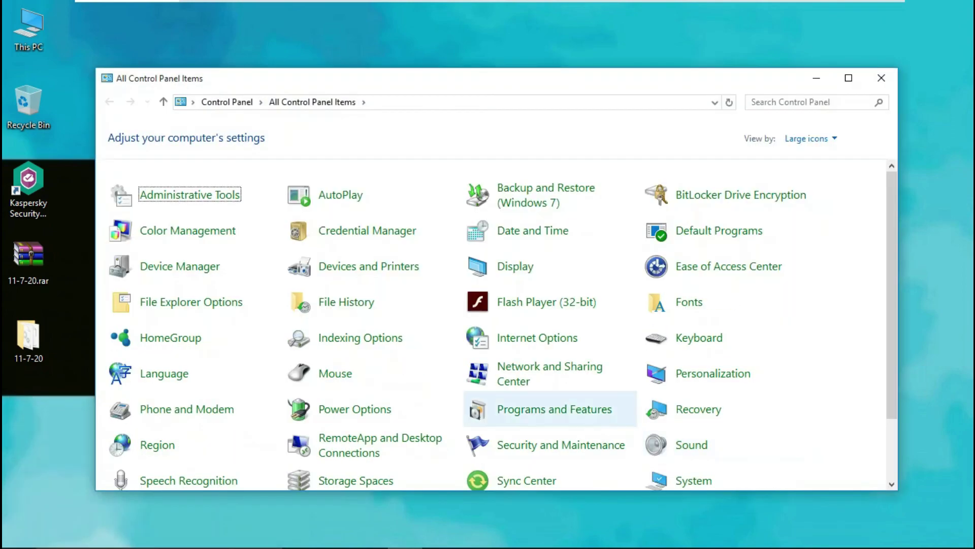
scroll(550, 404, down, 2)
click(723, 437)
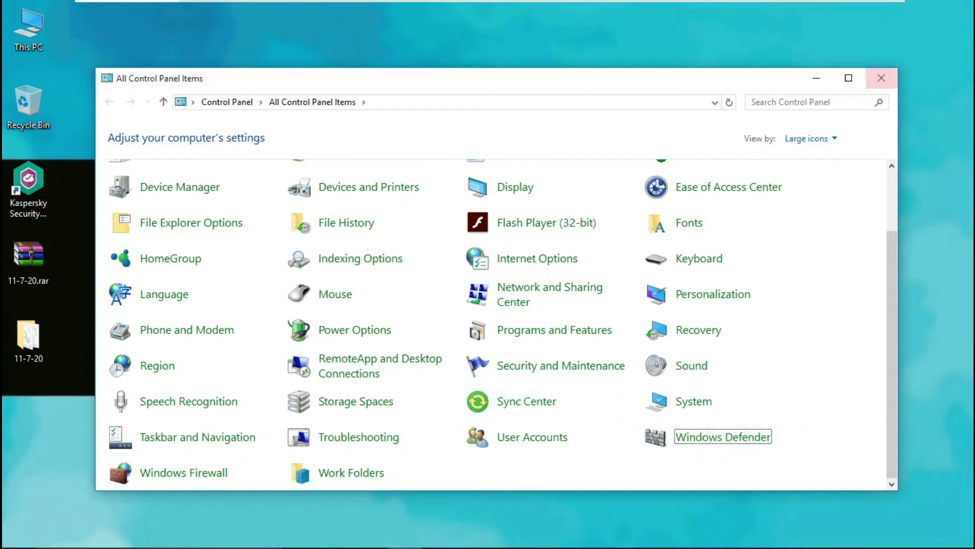
click(881, 78)
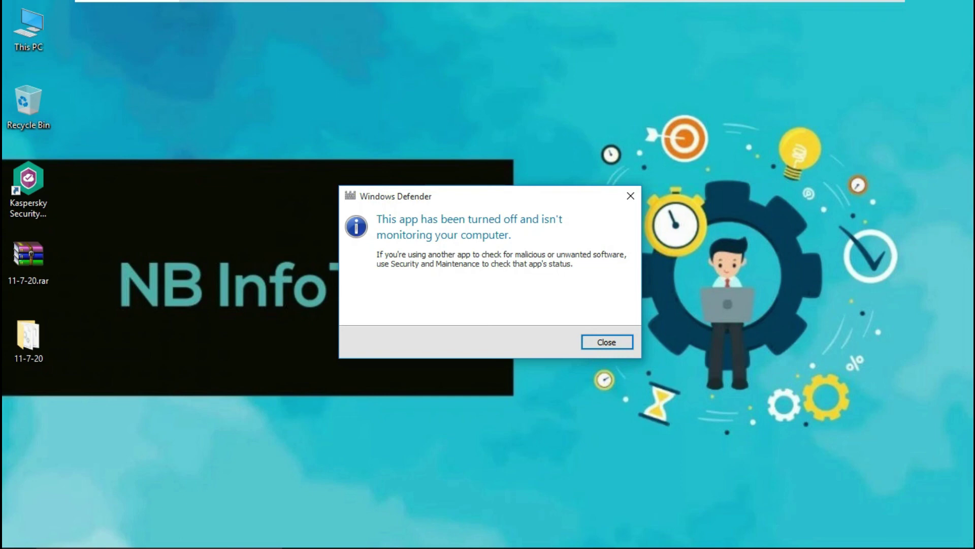
key(Return)
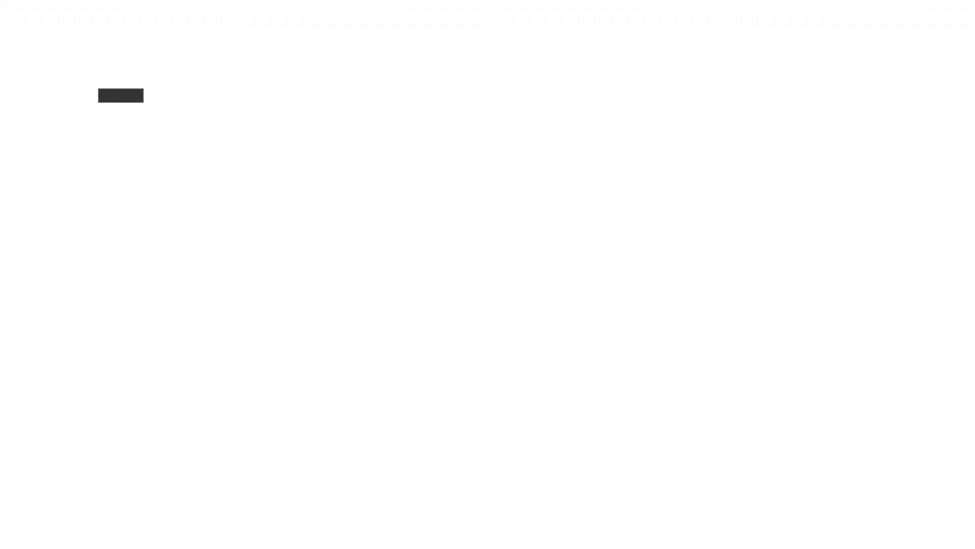